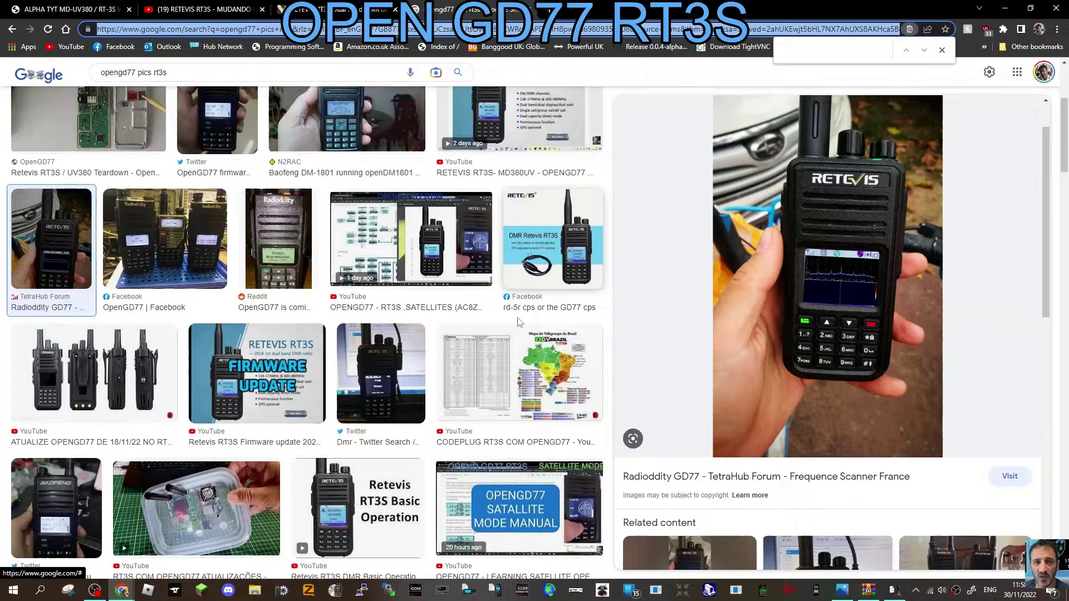
Scroll through the Google Images results showing OpenGD77 on the Retevis RT3S.
{"action": "scroll", "coordinate": [518, 322], "scroll_direction": "up", "scroll_amount": 1}
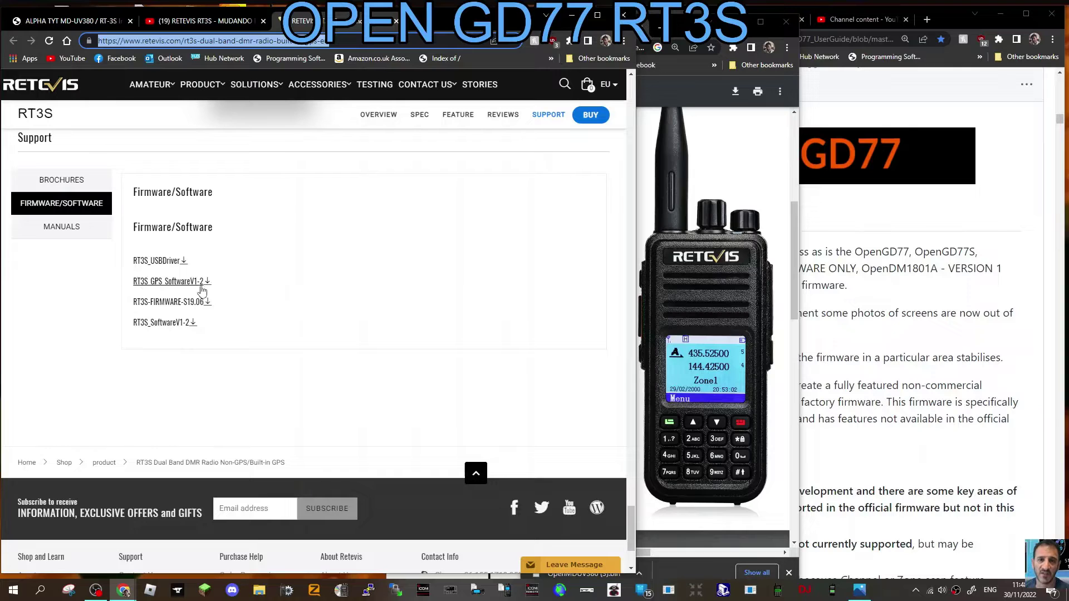
Download the 11.61 MB RT3S_GPS_SoftwareV1-2 package and open its ZIP in WinRAR.
{"action": "left_click", "coordinate": [169, 283]}
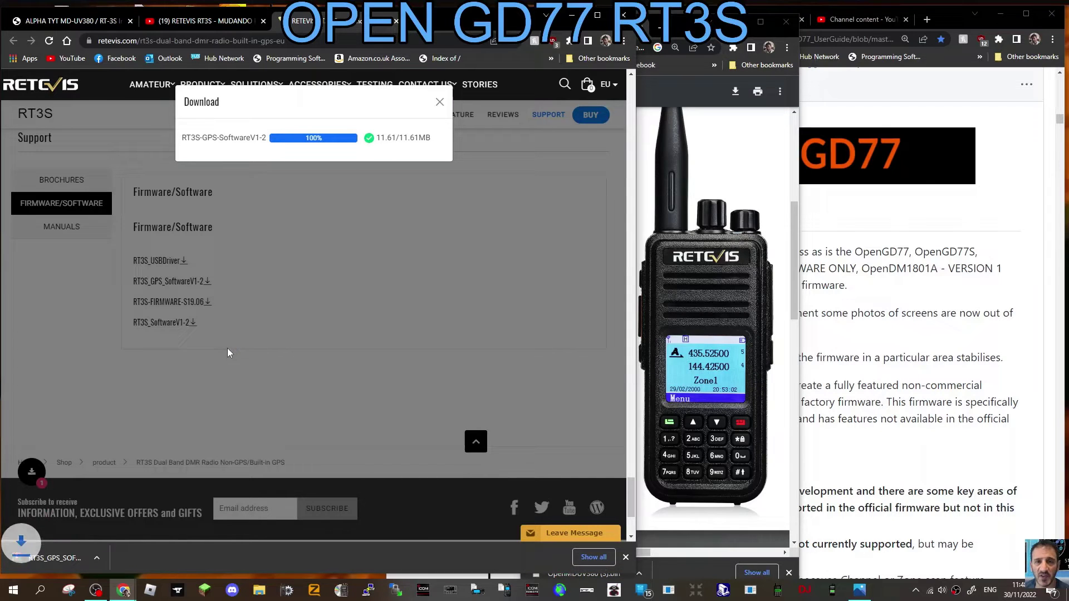
{"action": "left_click", "coordinate": [72, 558]}
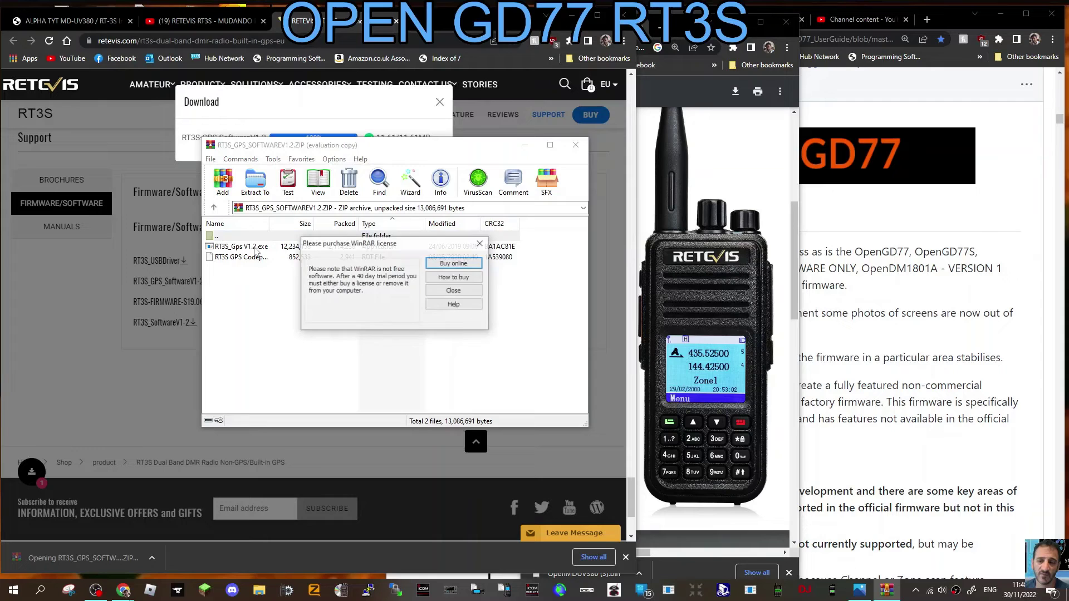
Dismiss the WinRAR licence reminder, select RT3S_Gps V1.2.exe, and launch CPS MD-UV390 V1.06.
{"action": "left_click", "coordinate": [480, 244]}
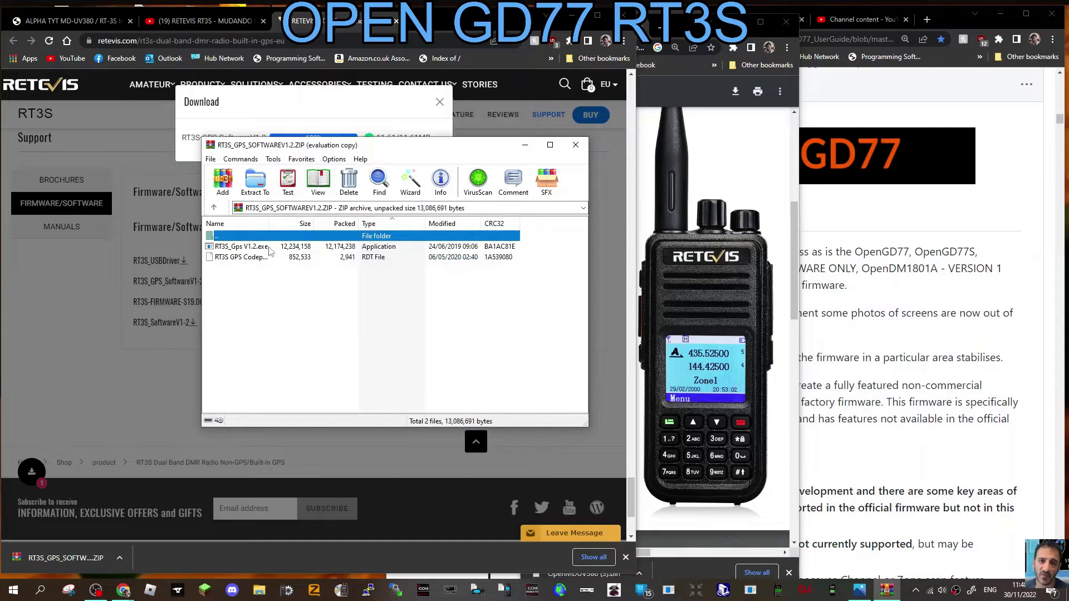
{"action": "left_click", "coordinate": [281, 250]}
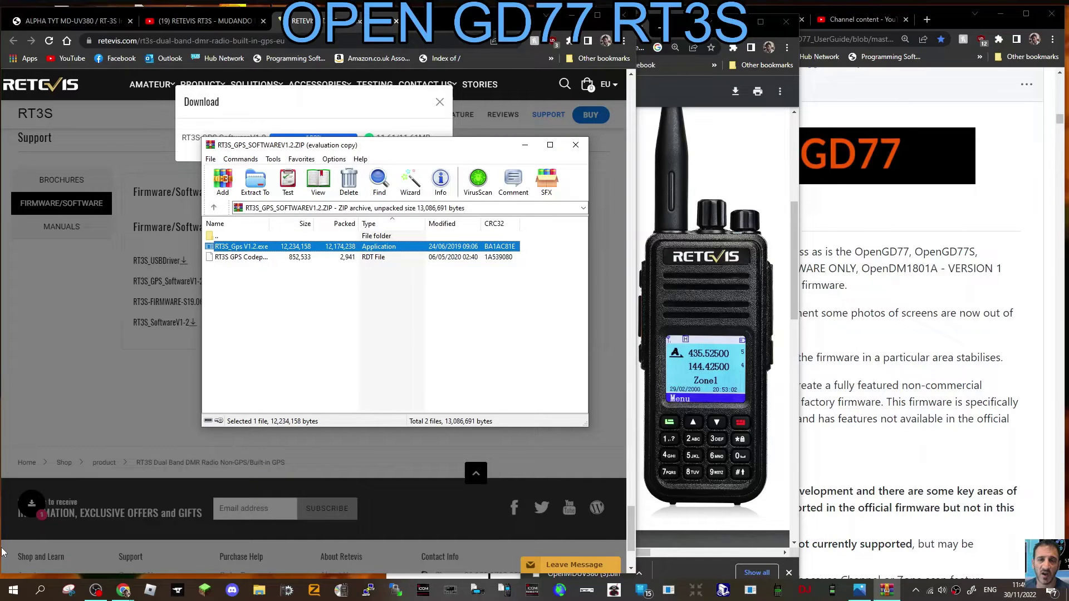
{"action": "left_click", "coordinate": [18, 593]}
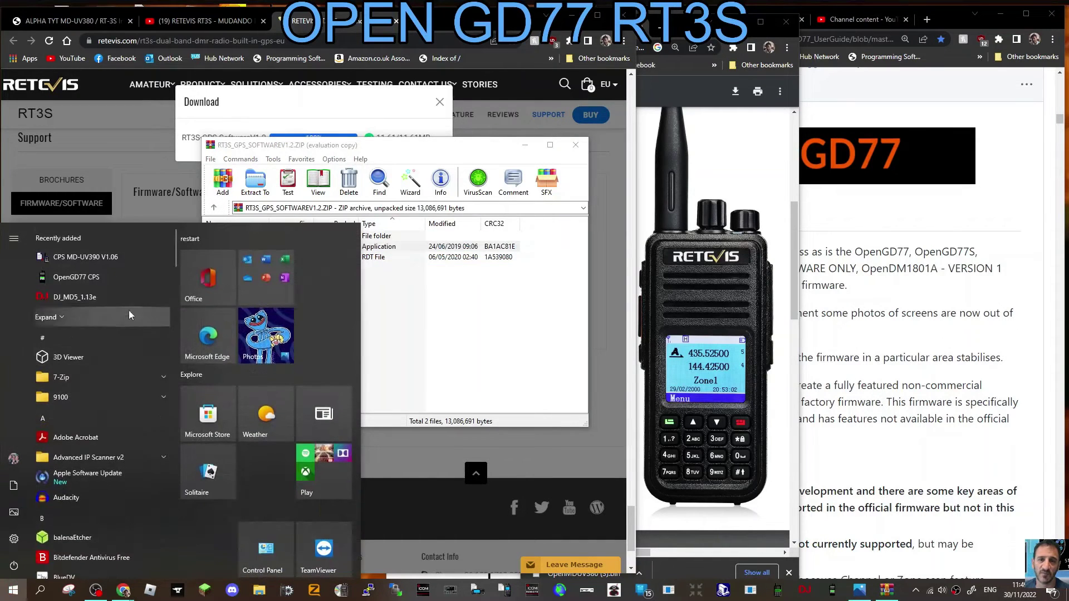
{"action": "left_click", "coordinate": [126, 252]}
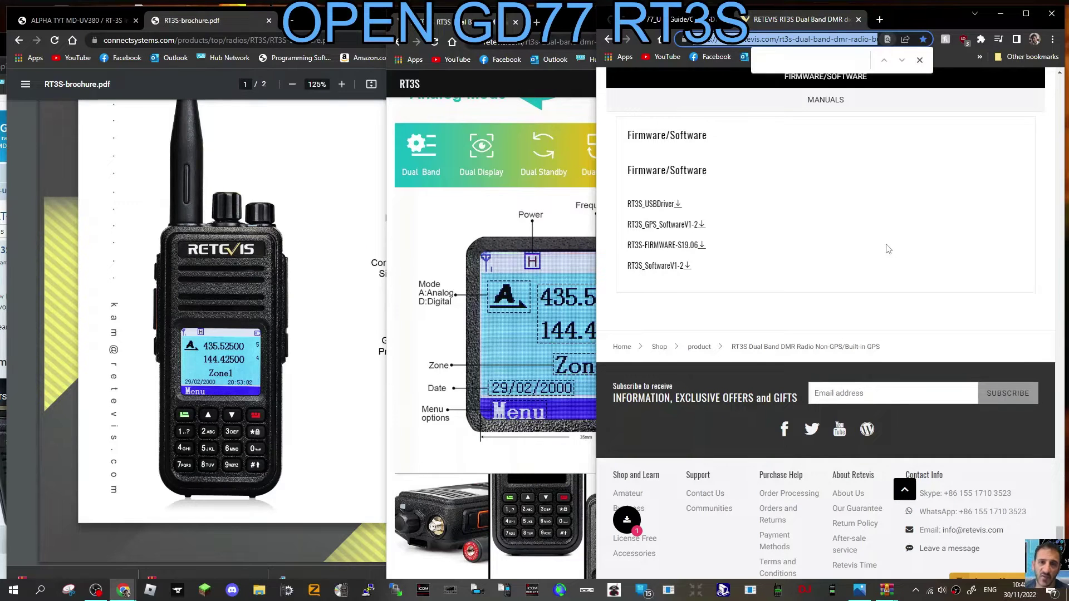
Download the 1.16 MB RT3S USB driver ZIP from the Firmware/Software list.
{"action": "scroll", "coordinate": [882, 245], "scroll_direction": "up", "scroll_amount": 1}
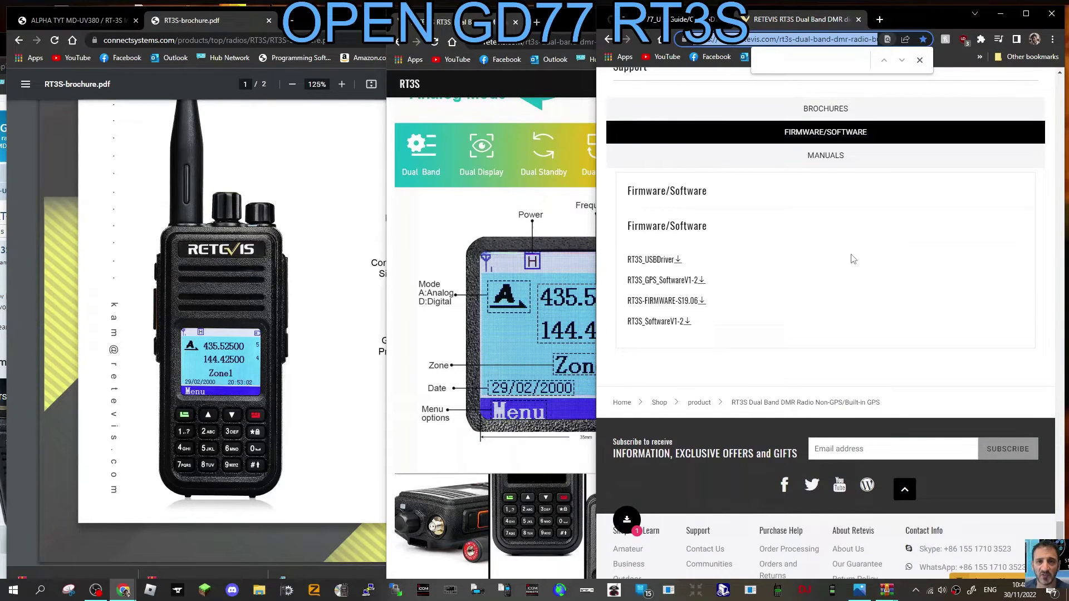
{"action": "left_click", "coordinate": [639, 259]}
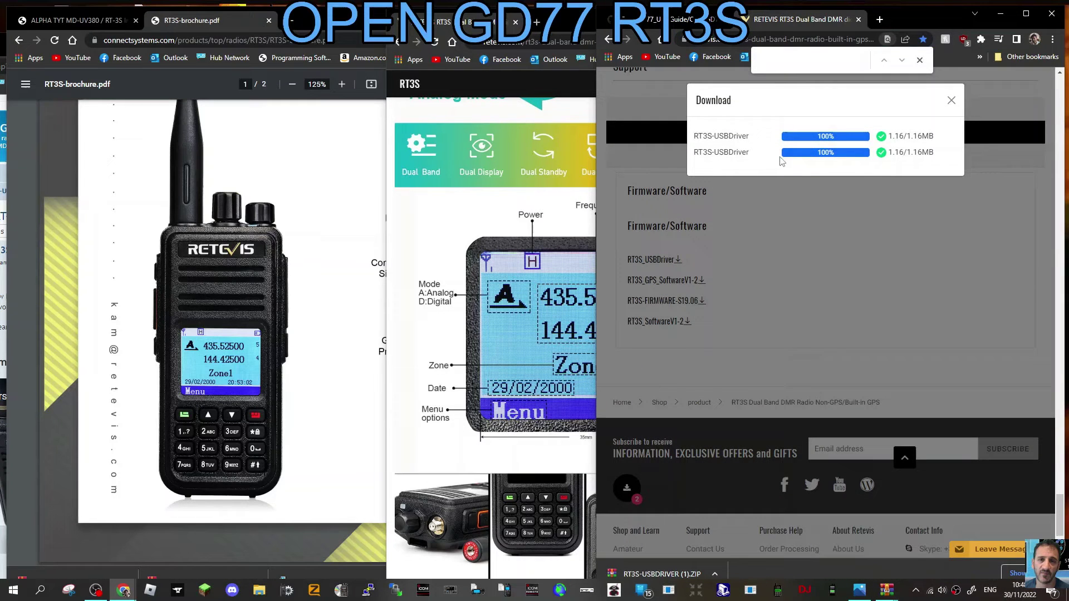
Open the driver ZIP, enter the Retevis RT3&RT8 USBDriver folder and select dpinst_amd64.exe.
{"action": "left_click", "coordinate": [662, 574]}
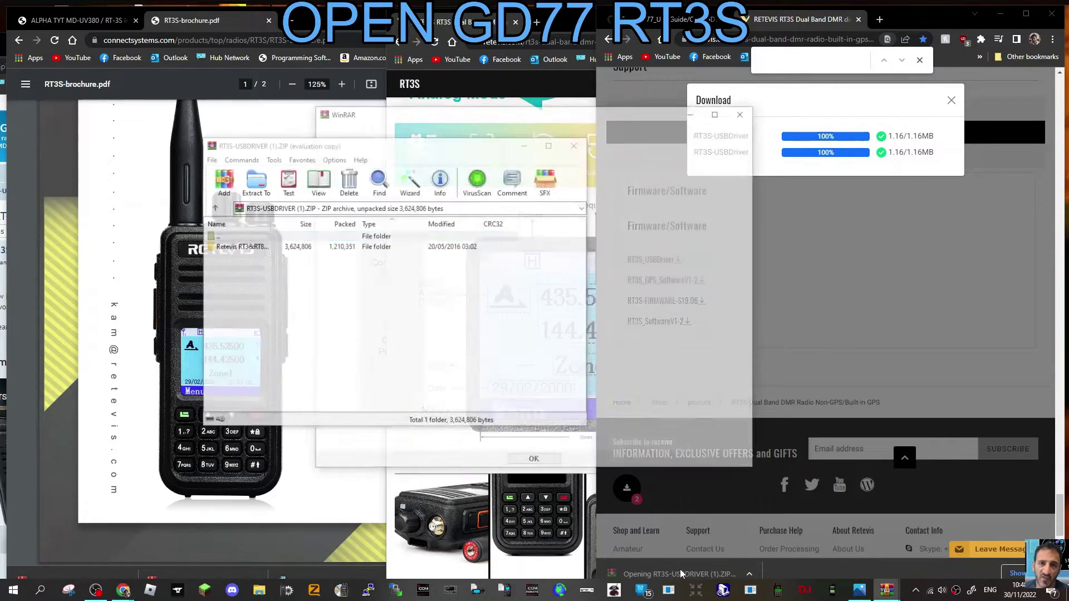
{"action": "left_click", "coordinate": [744, 111]}
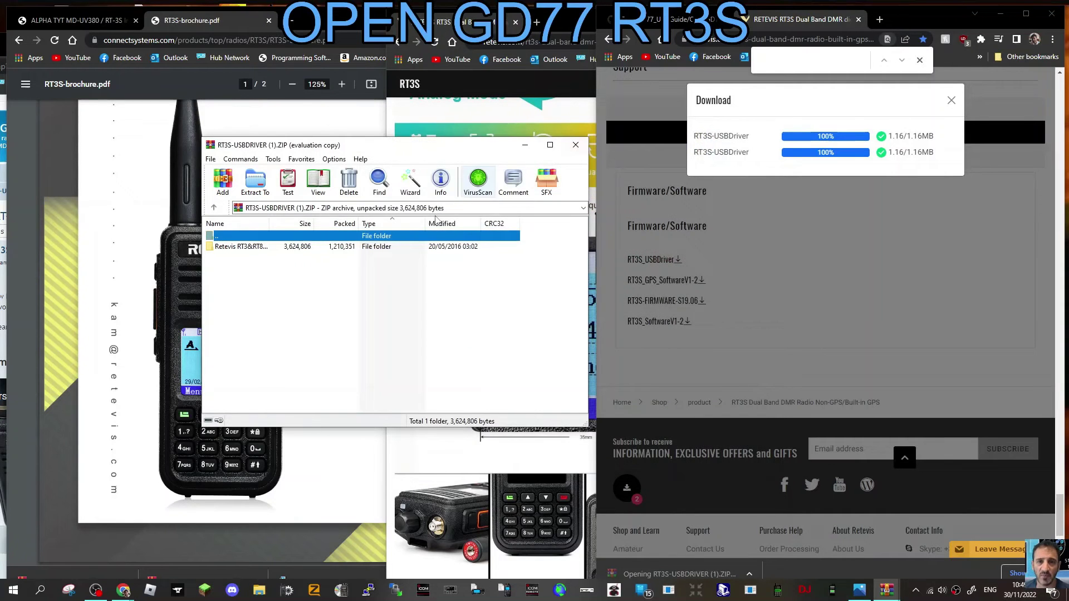
{"action": "double_click", "coordinate": [288, 247]}
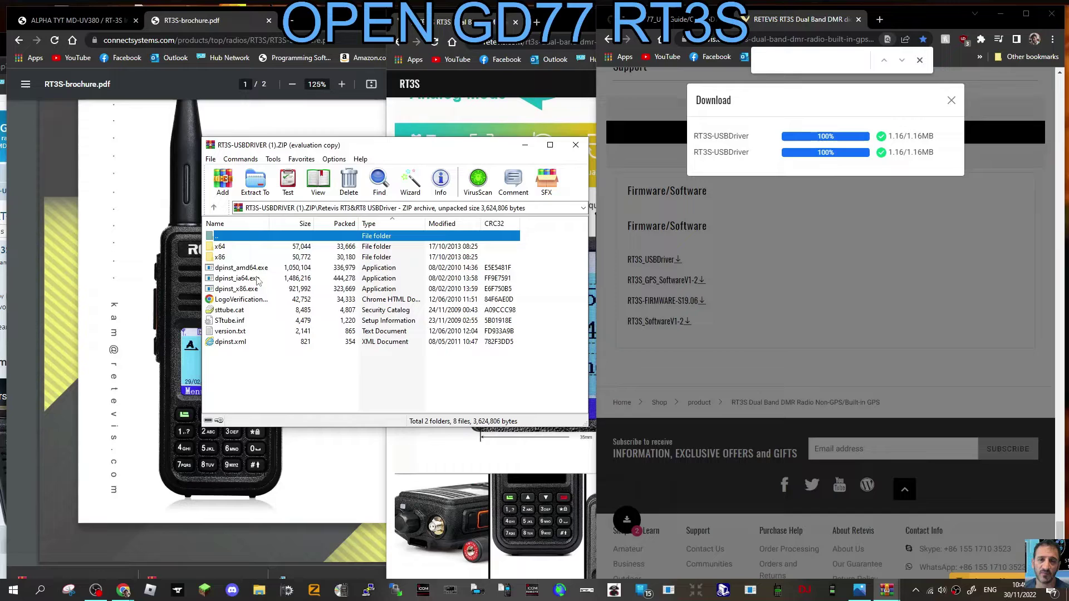
{"action": "left_click", "coordinate": [242, 269]}
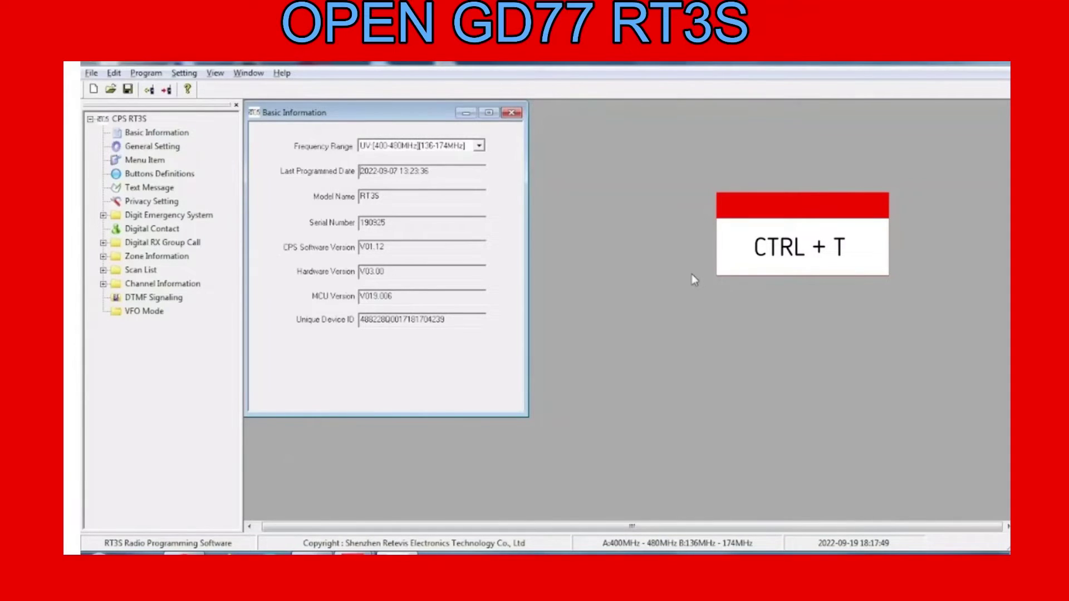
Open the Test Mode calibration table with Ctrl+T.
{"action": "key", "text": "ctrl+t"}
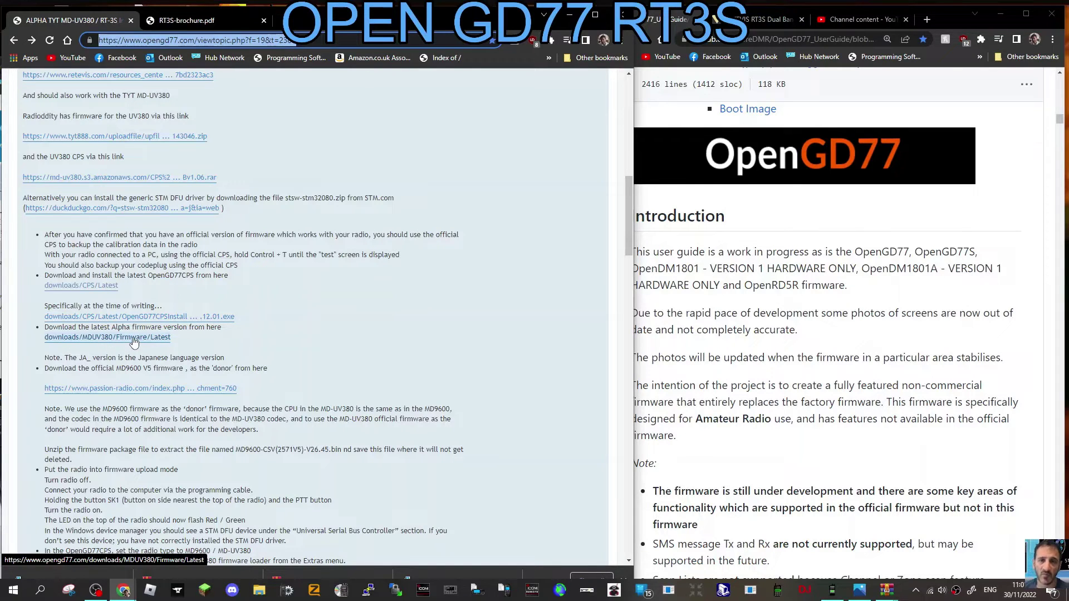
Download OpenMDUV380.bin from the OpenGD77 downloads/MDUV380/Firmware/Latest folder.
{"action": "left_click", "coordinate": [129, 341]}
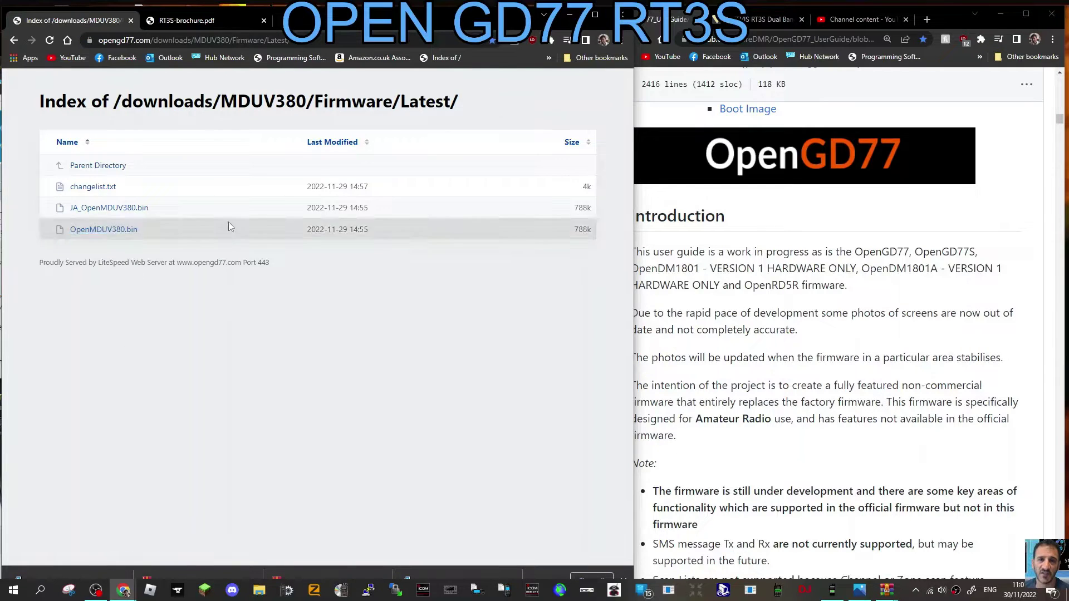
{"action": "left_click", "coordinate": [118, 230]}
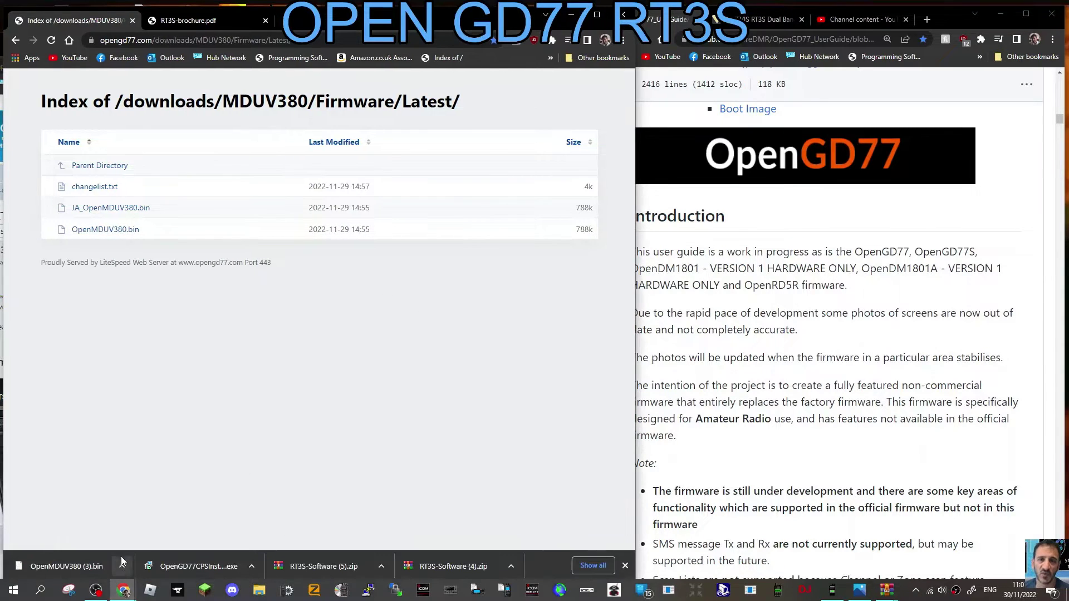
{"action": "left_click", "coordinate": [121, 566]}
Copy OpenMDUV380 (3).bin from Downloads into the Desktop GD77UPDATEFILES folder.
{"action": "left_click", "coordinate": [144, 529]}
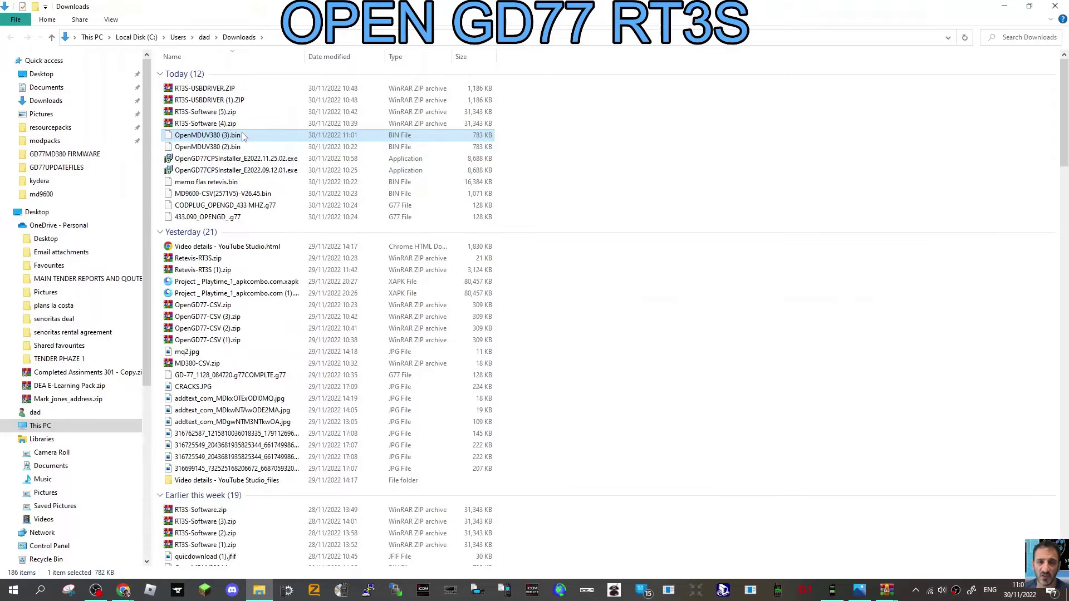
{"action": "right_click", "coordinate": [242, 137]}
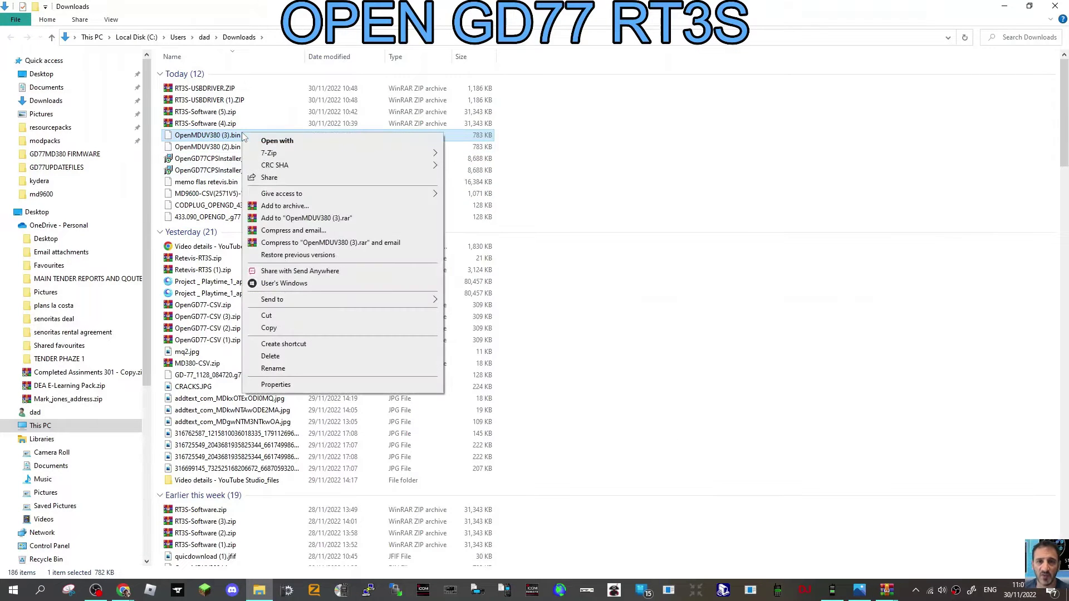
{"action": "left_click", "coordinate": [310, 329]}
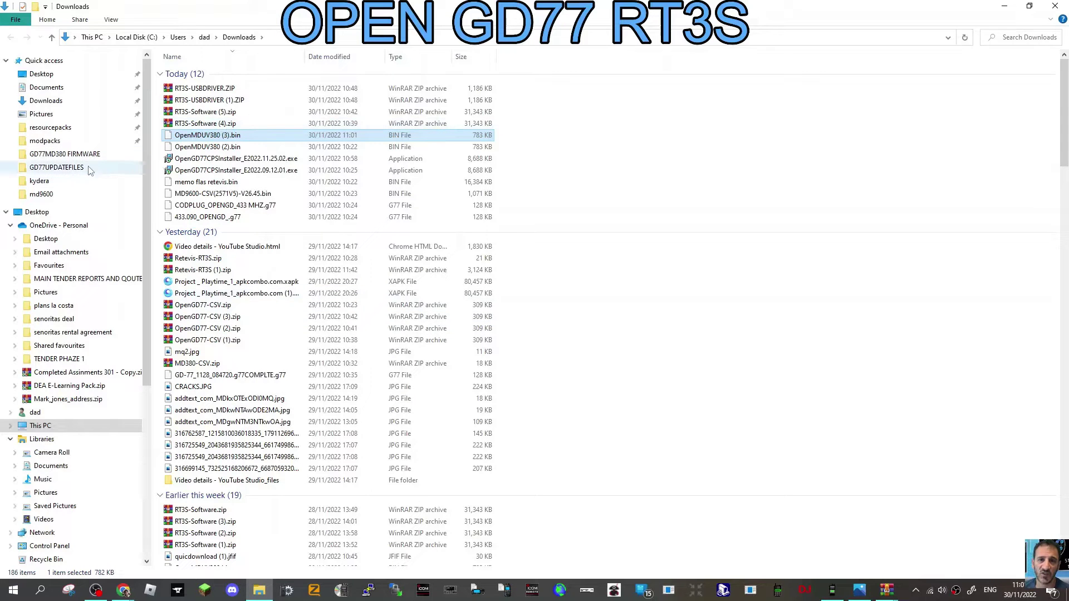
{"action": "left_click", "coordinate": [60, 170]}
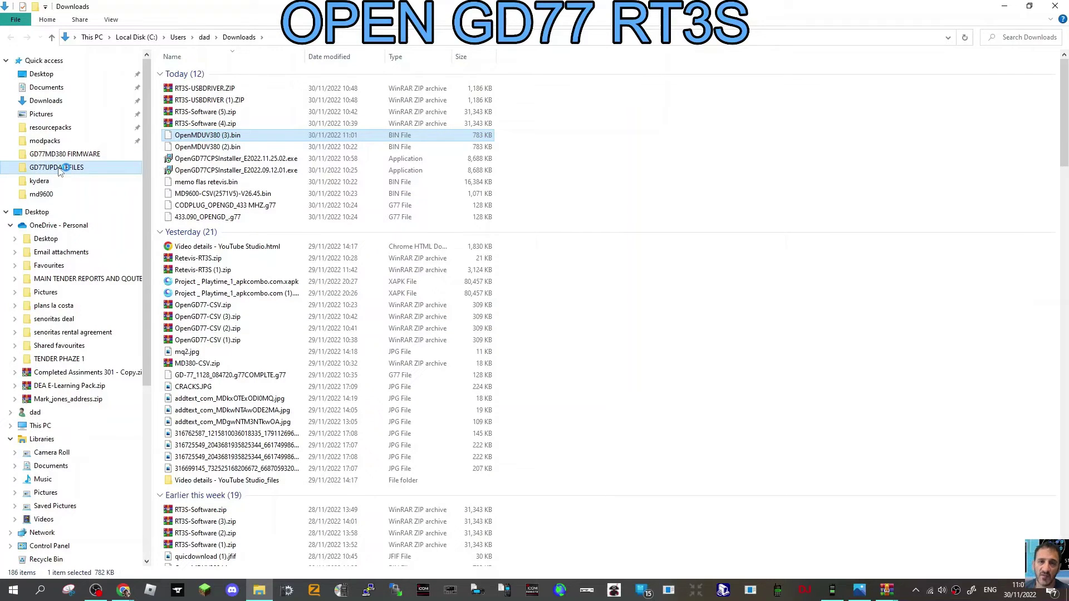
{"action": "right_click", "coordinate": [224, 189]}
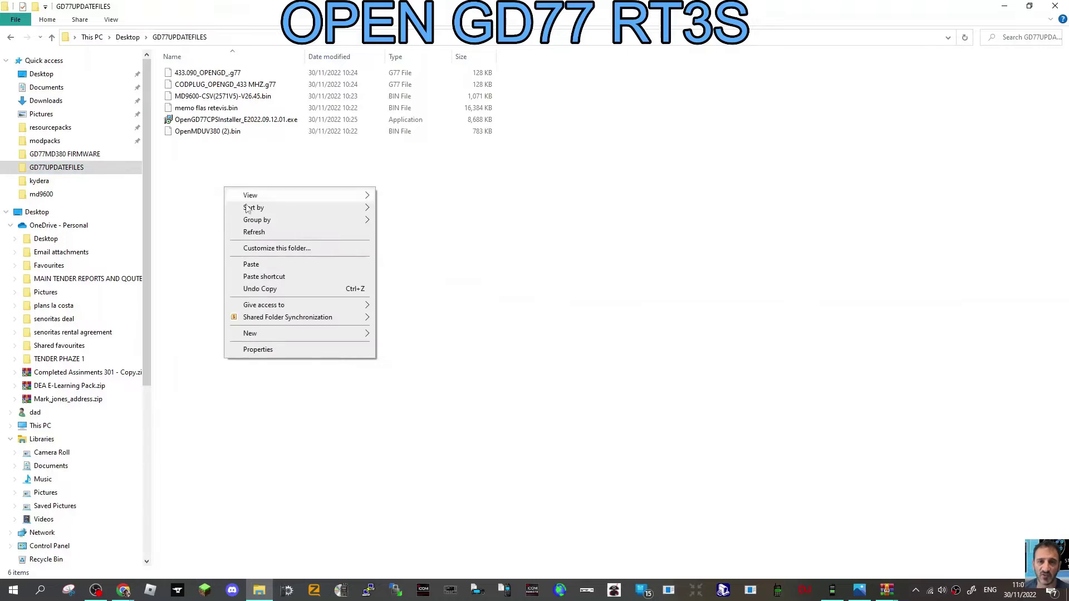
{"action": "left_click", "coordinate": [257, 265]}
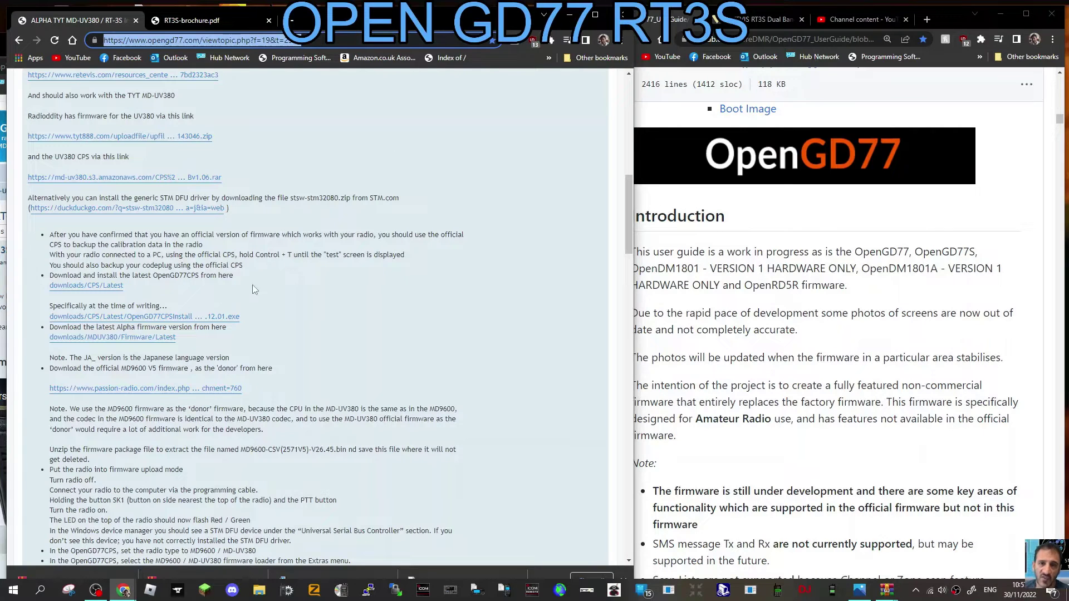
Download OpenGD77CPSInstaller_E2022.11.25.02.exe, keep it, and run it past SmartScreen.
{"action": "left_click", "coordinate": [87, 286]}
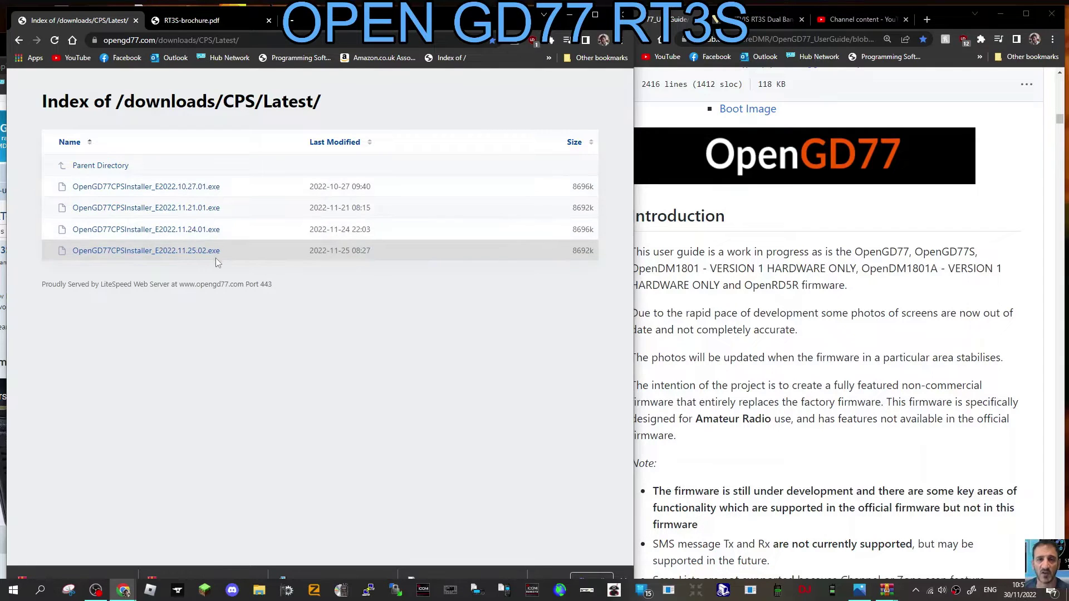
{"action": "left_click", "coordinate": [178, 255]}
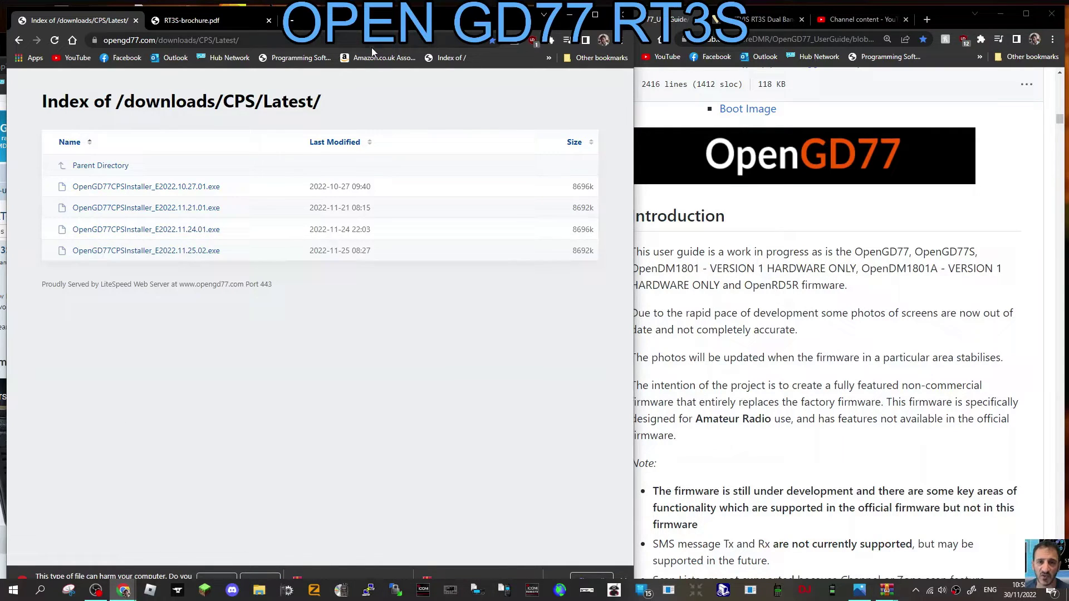
{"action": "left_click", "coordinate": [204, 579]}
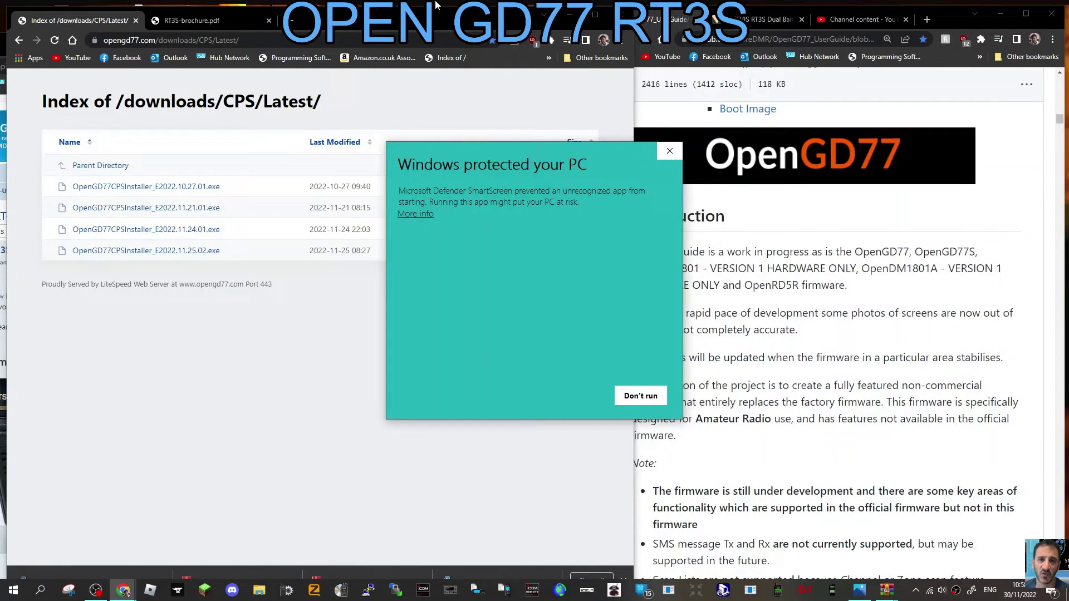
{"action": "left_click", "coordinate": [416, 214]}
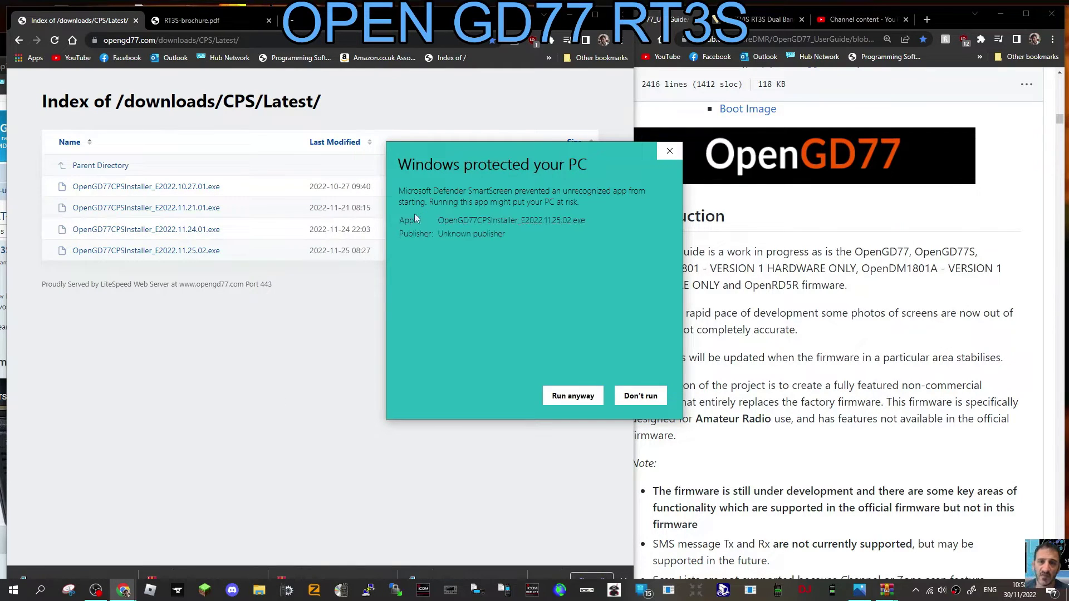
{"action": "left_click", "coordinate": [571, 396]}
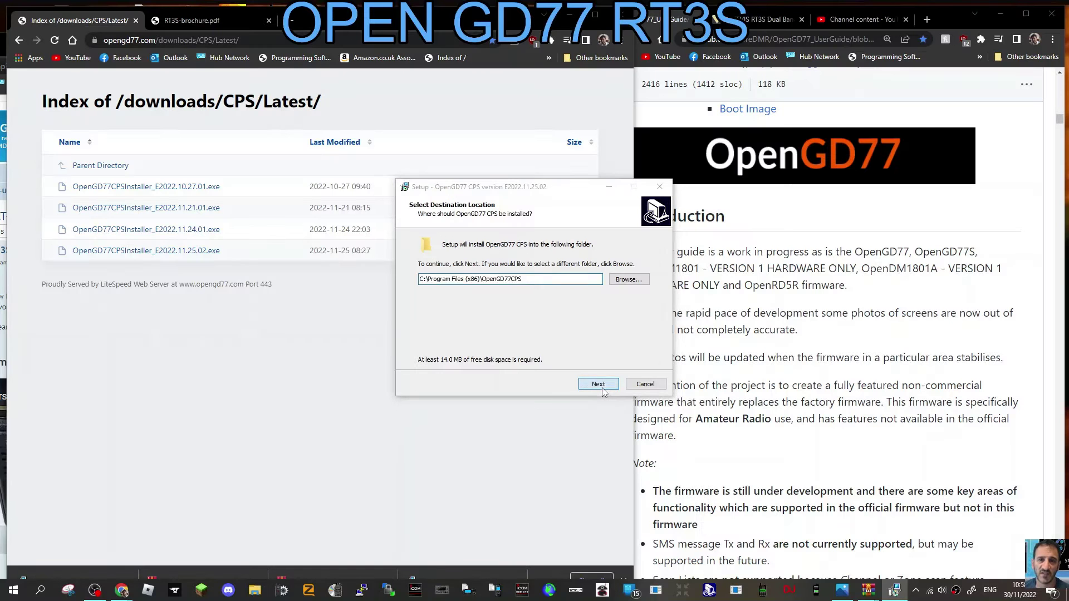
Install OpenGD77 CPS E2022.11.25.02 into the existing folder with comm port driver, then launch it.
{"action": "left_click", "coordinate": [603, 387]}
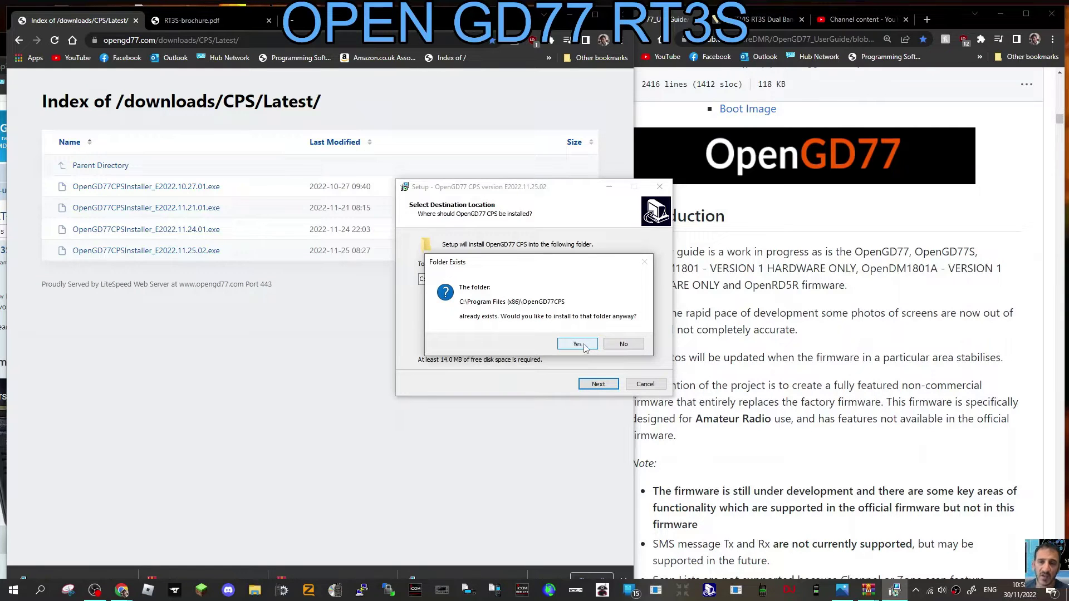
{"action": "left_click", "coordinate": [583, 346]}
{"action": "left_click", "coordinate": [599, 385]}
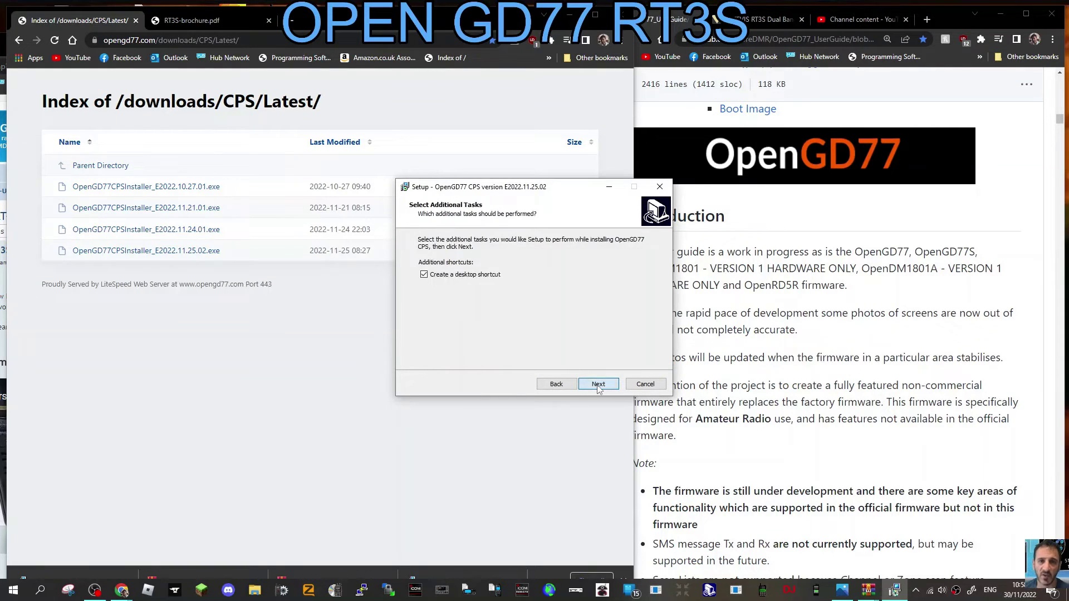
{"action": "left_click", "coordinate": [597, 384]}
{"action": "left_click", "coordinate": [598, 384]}
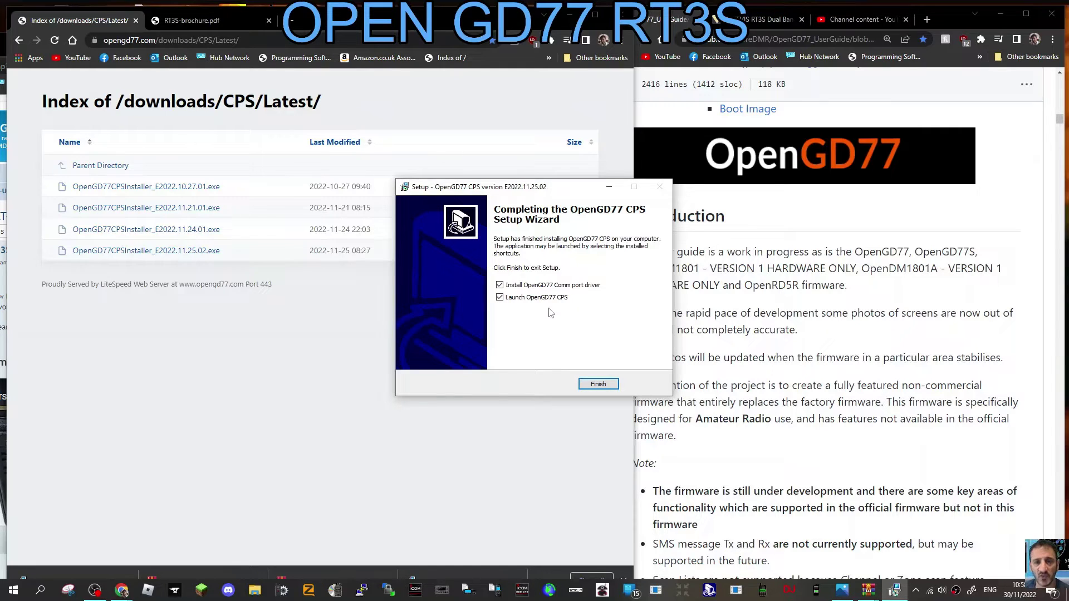
{"action": "left_click", "coordinate": [595, 385]}
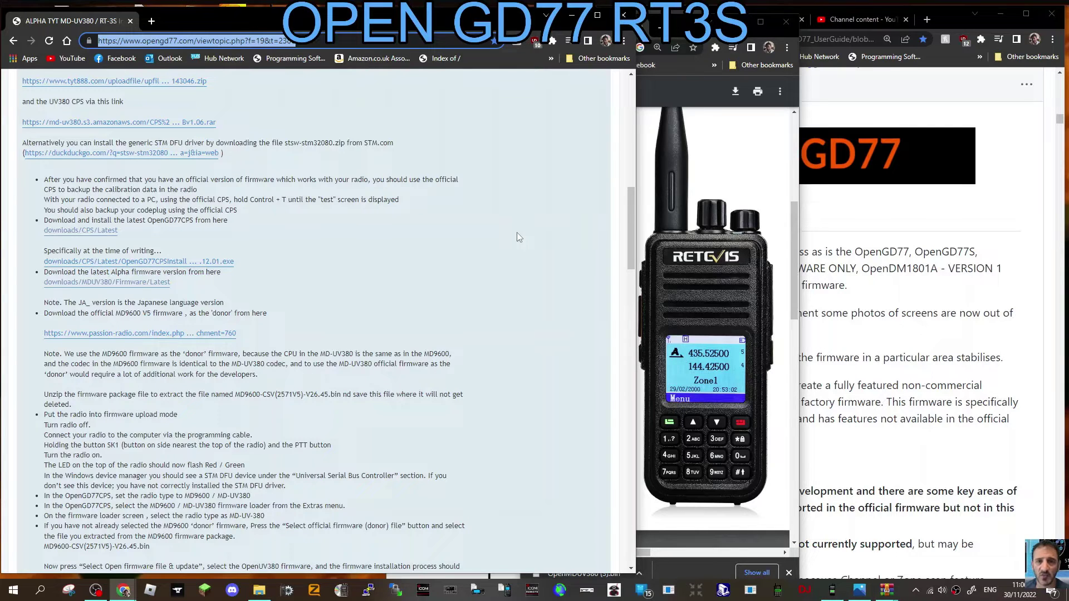
Download the passion-radio MD-9600 V4 donor firmware zip and open it in WinRAR.
{"action": "left_click", "coordinate": [110, 334]}
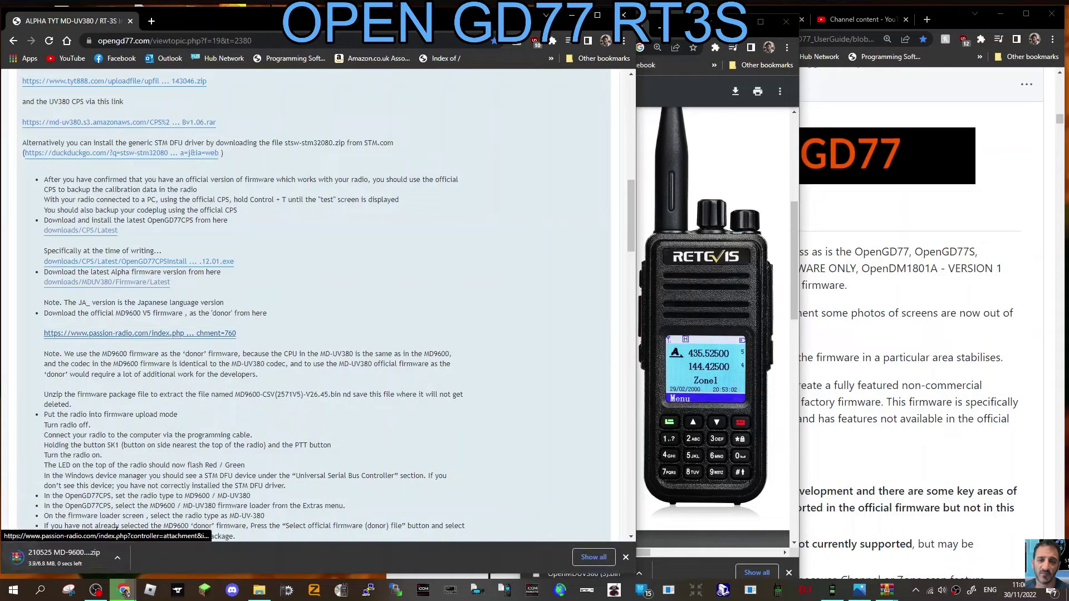
{"action": "left_click", "coordinate": [83, 557]}
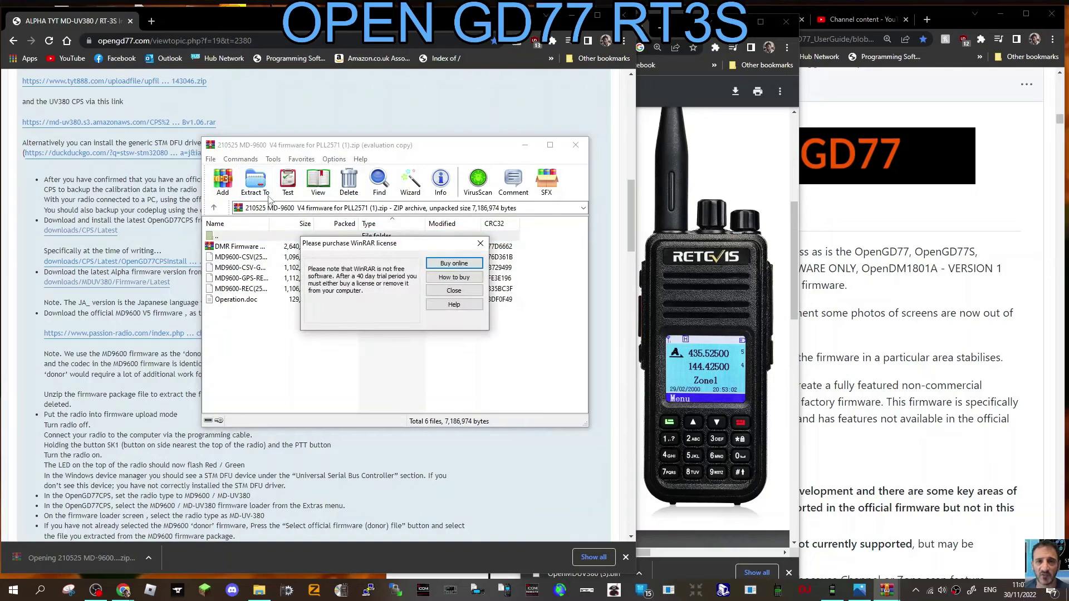
Close WinRAR's 'Please purchase WinRAR license' reminder.
{"action": "left_click", "coordinate": [480, 244]}
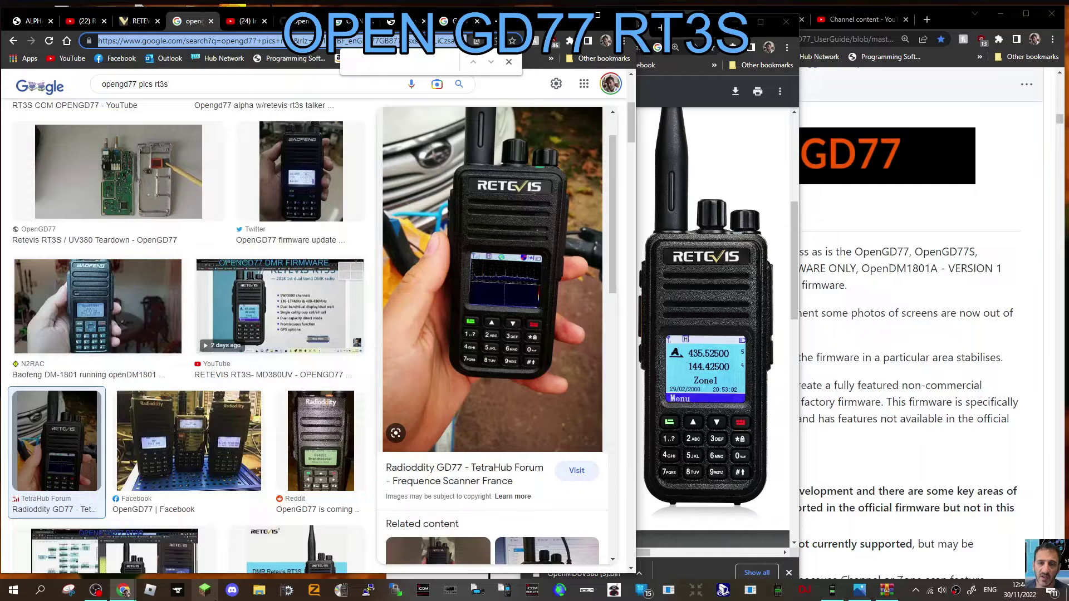
Open Device Manager from the Start button's quick menu to check the radio connection.
{"action": "mouse_move", "coordinate": [124, 593]}
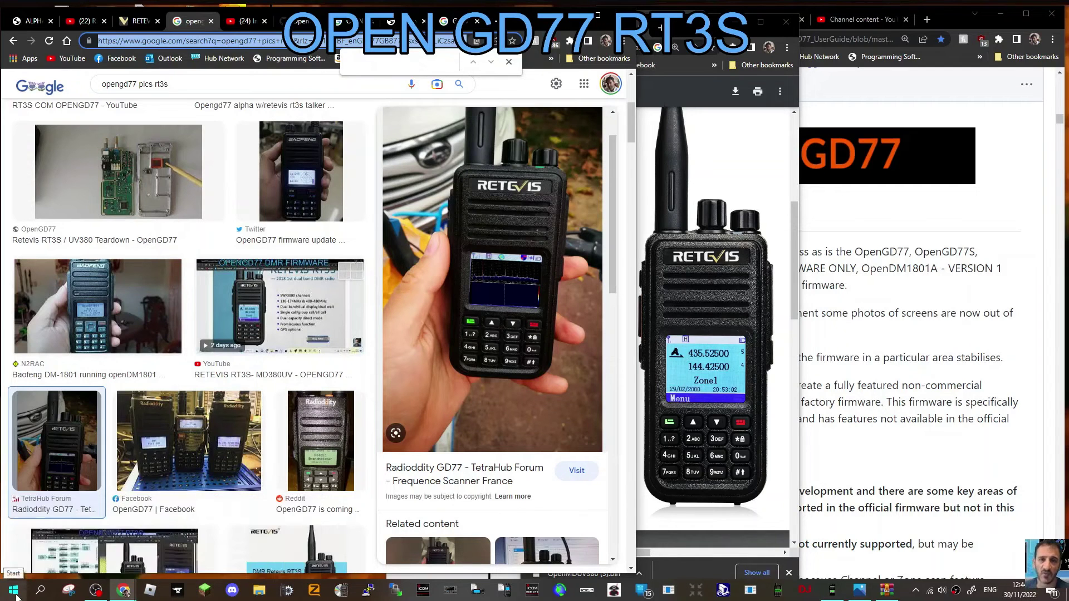
{"action": "right_click", "coordinate": [4, 594]}
{"action": "left_click", "coordinate": [62, 362]}
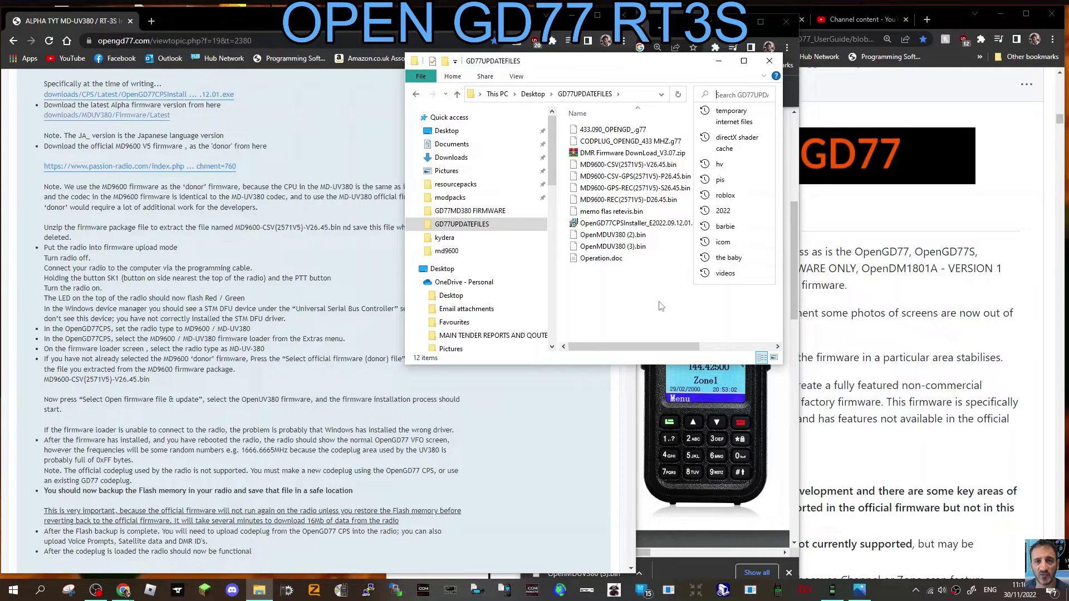
In OpenGD77 CPS, confirm radio type MD-9600/RT-90,MD-UV380/RT-3S and bring up the Extras menu.
{"action": "left_click", "coordinate": [832, 589]}
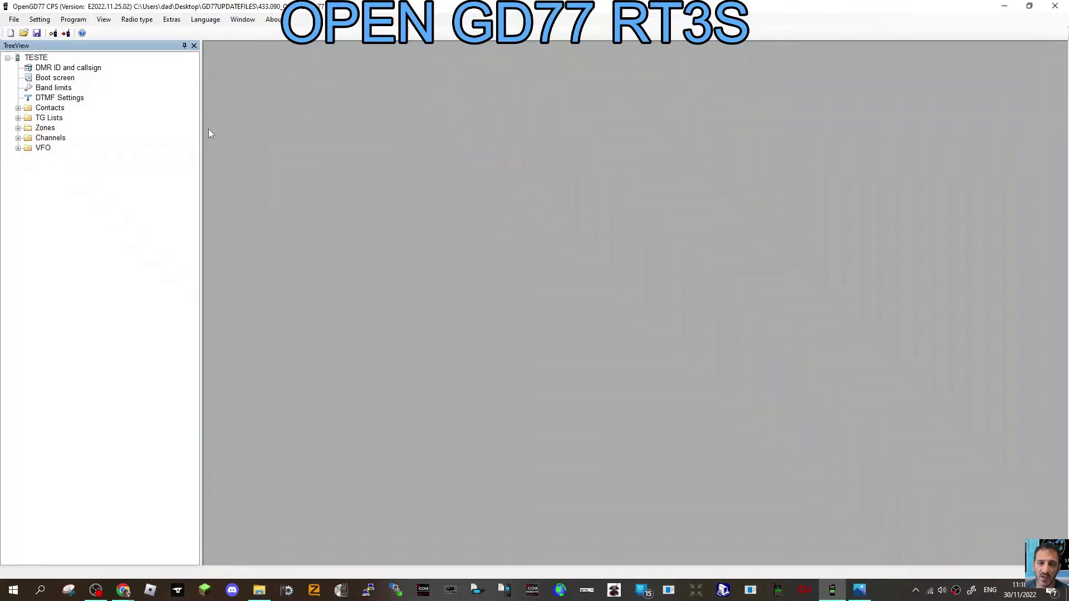
{"action": "left_click", "coordinate": [138, 20]}
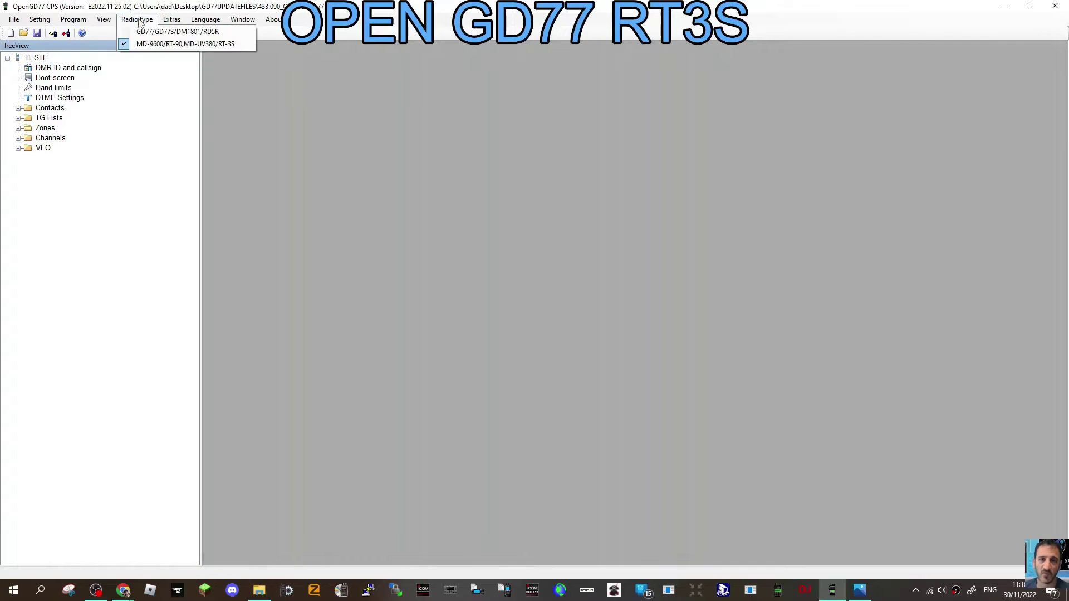
{"action": "left_click", "coordinate": [160, 46]}
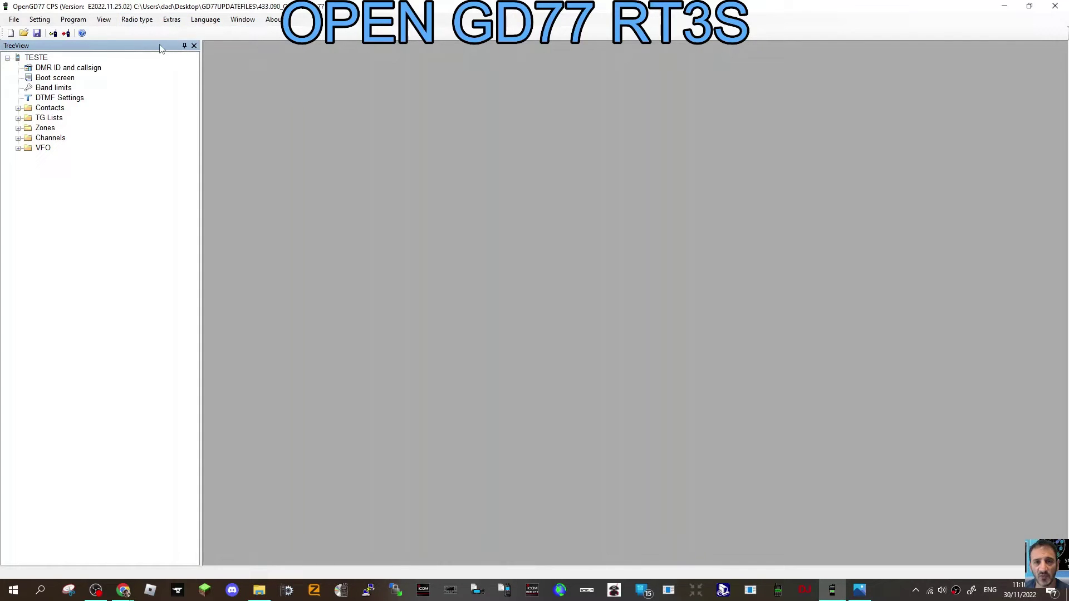
{"action": "left_click", "coordinate": [137, 19]}
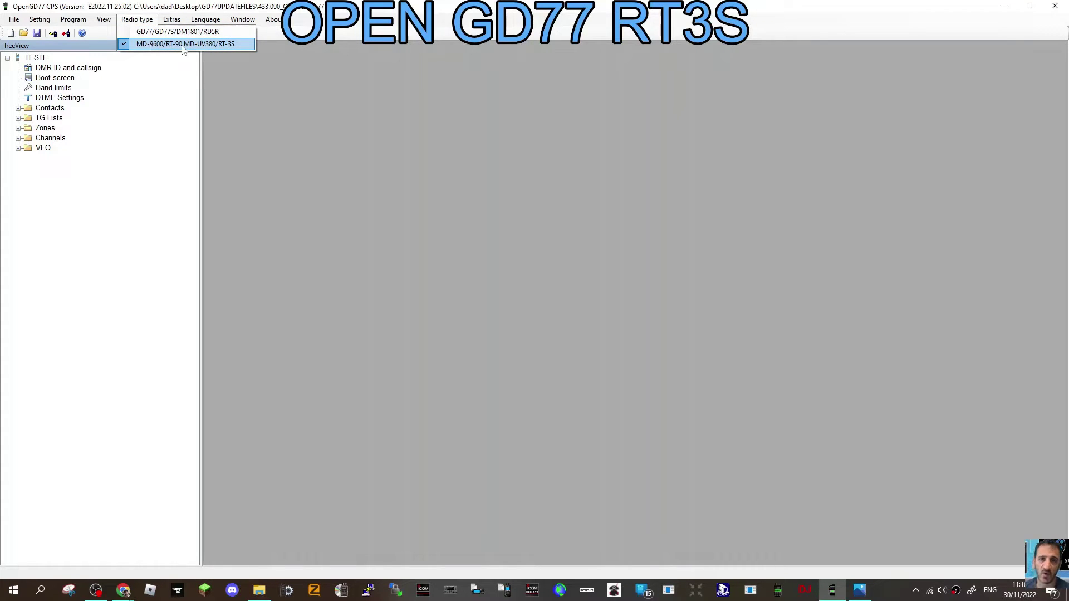
{"action": "left_click", "coordinate": [171, 44]}
{"action": "left_click", "coordinate": [172, 21]}
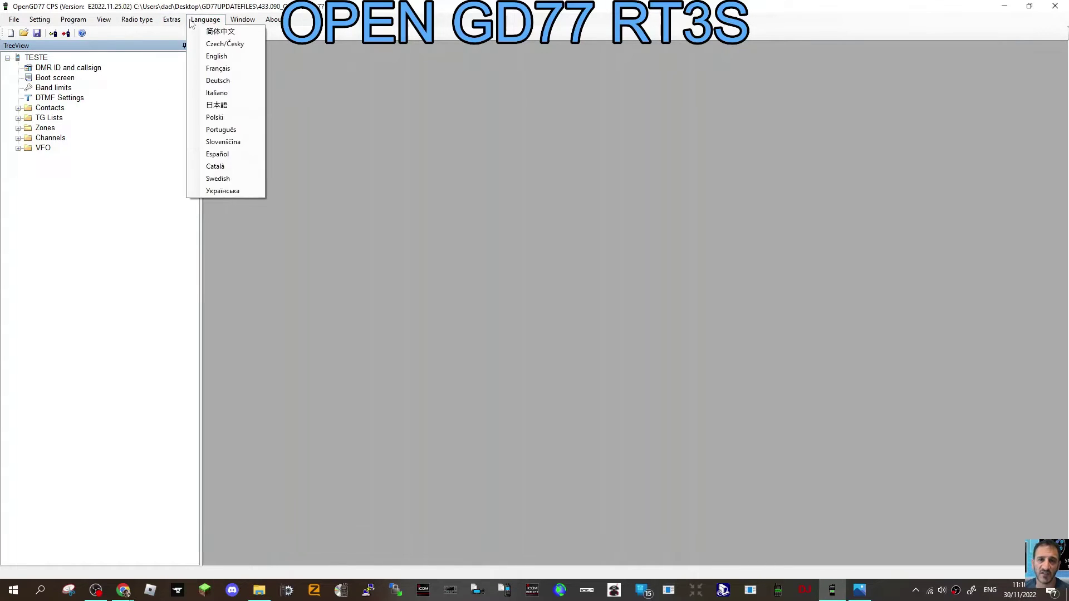
{"action": "left_click", "coordinate": [166, 20]}
{"action": "left_click", "coordinate": [171, 21]}
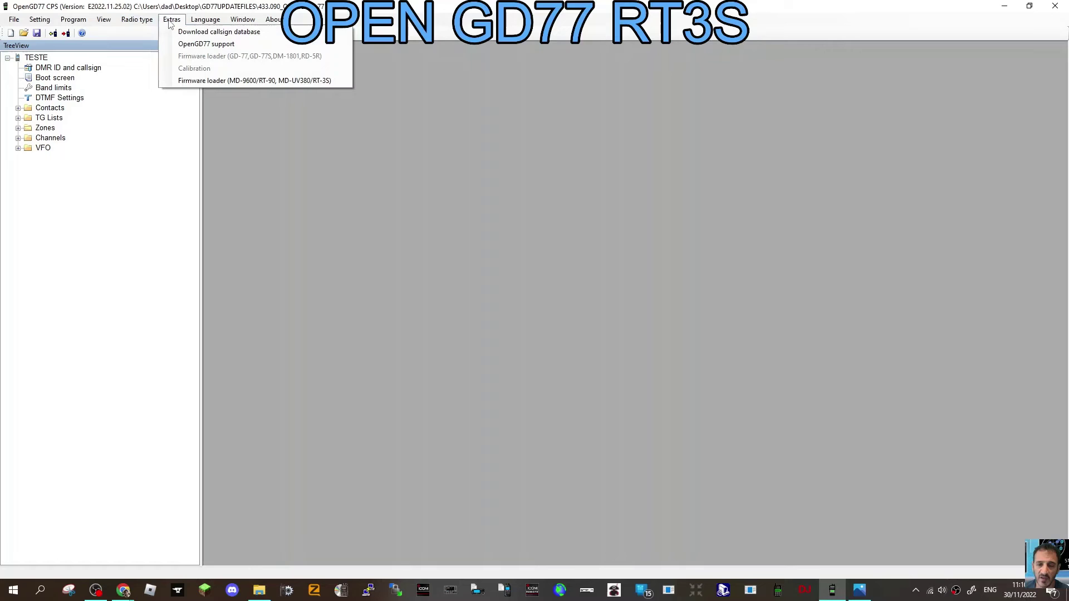
In the MD-9600/MD-UV380 firmware loader, verify donor file MD9600-CSV(2571V5)-V26.45.bin.
{"action": "left_click", "coordinate": [215, 80]}
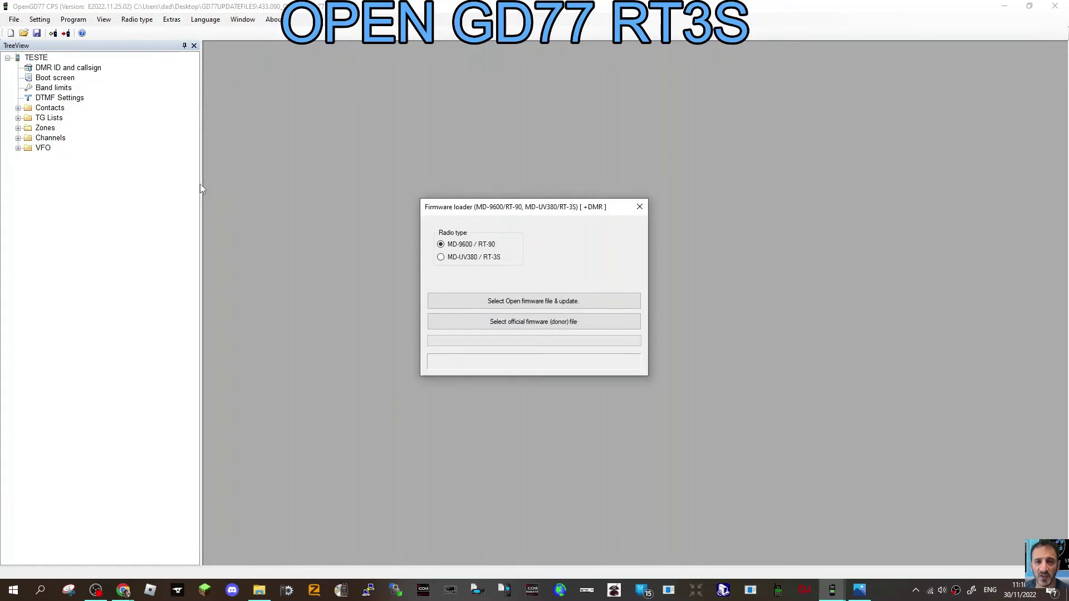
{"action": "left_click_drag", "start_coordinate": [618, 211], "coordinate": [546, 138]}
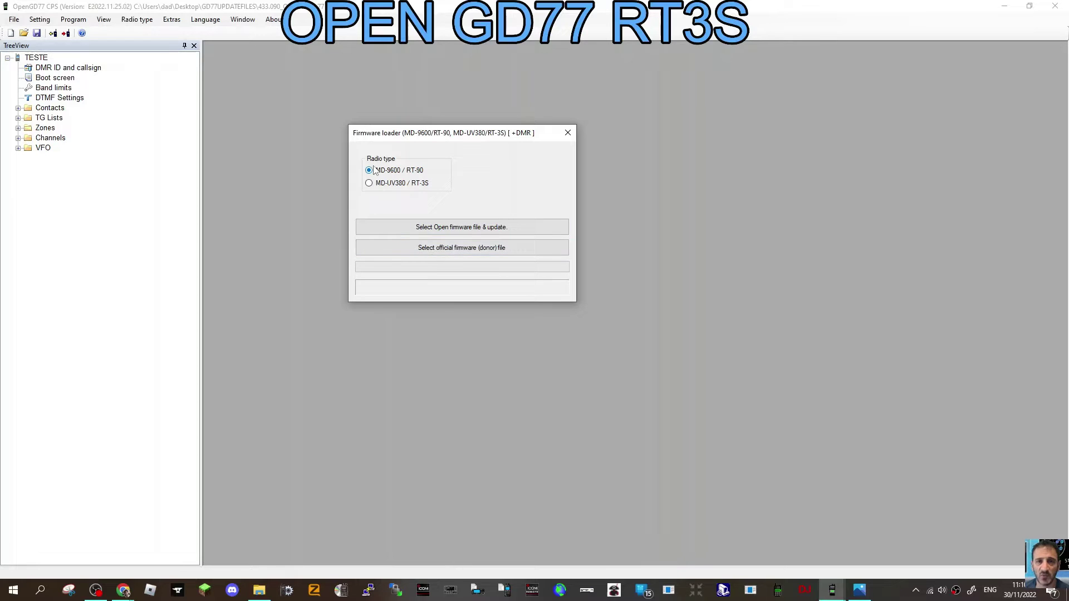
{"action": "left_click", "coordinate": [474, 254]}
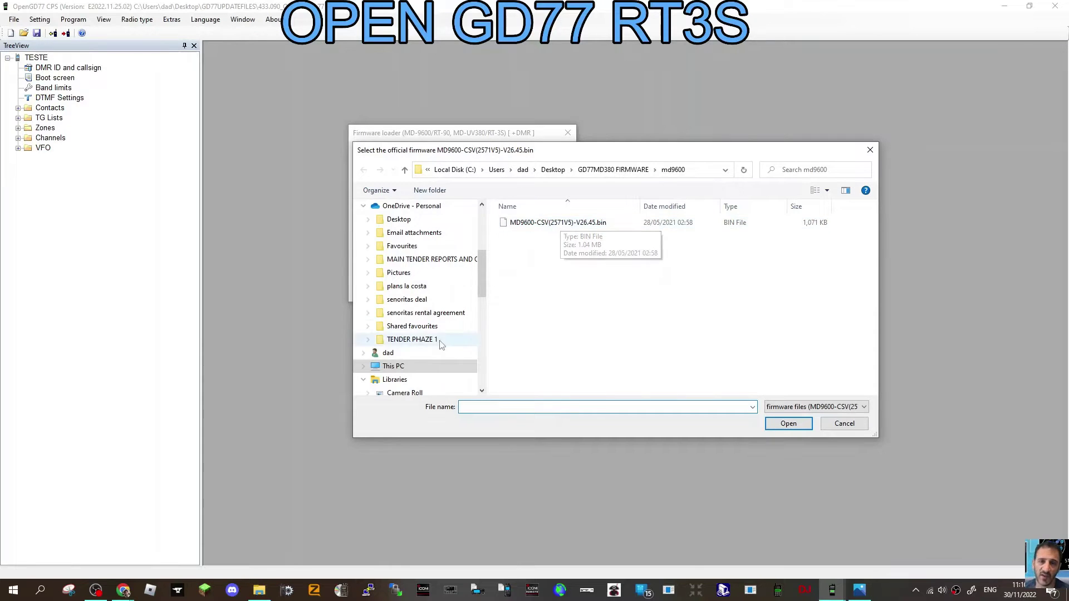
{"action": "left_click", "coordinate": [577, 225]}
{"action": "double_click", "coordinate": [576, 225]}
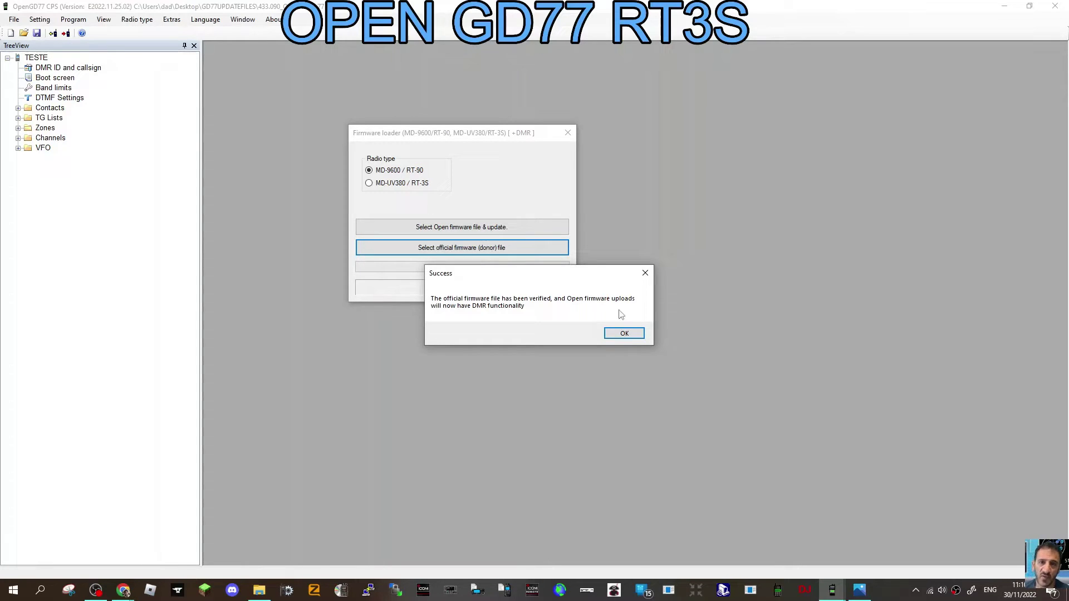
{"action": "left_click", "coordinate": [624, 334]}
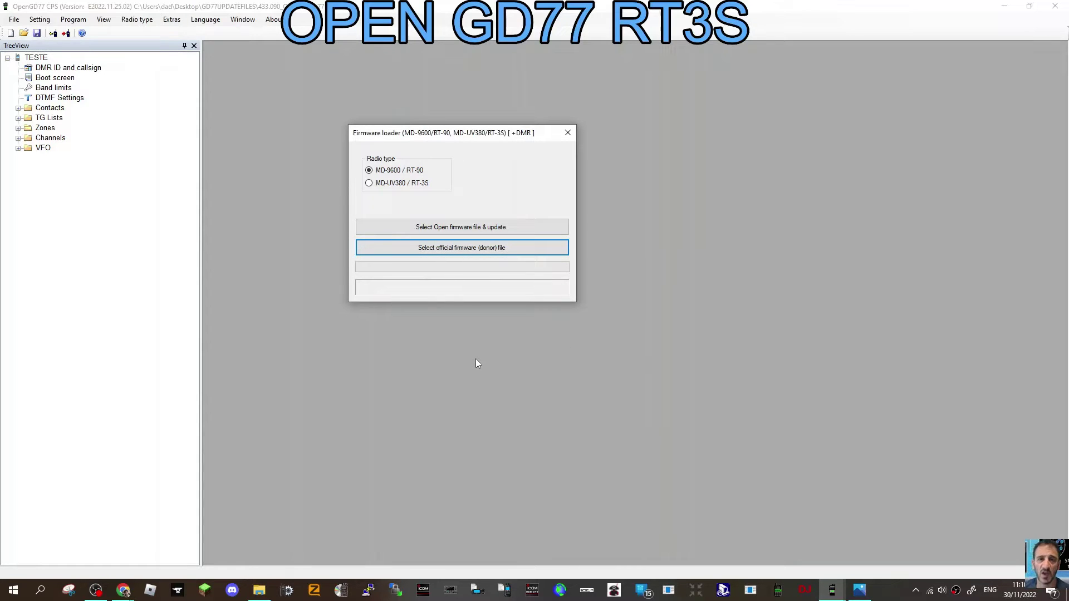
Select MD-UV380 / RT-3S in the loader and browse to the OpenMDUV380.bin firmware file.
{"action": "left_click", "coordinate": [370, 185]}
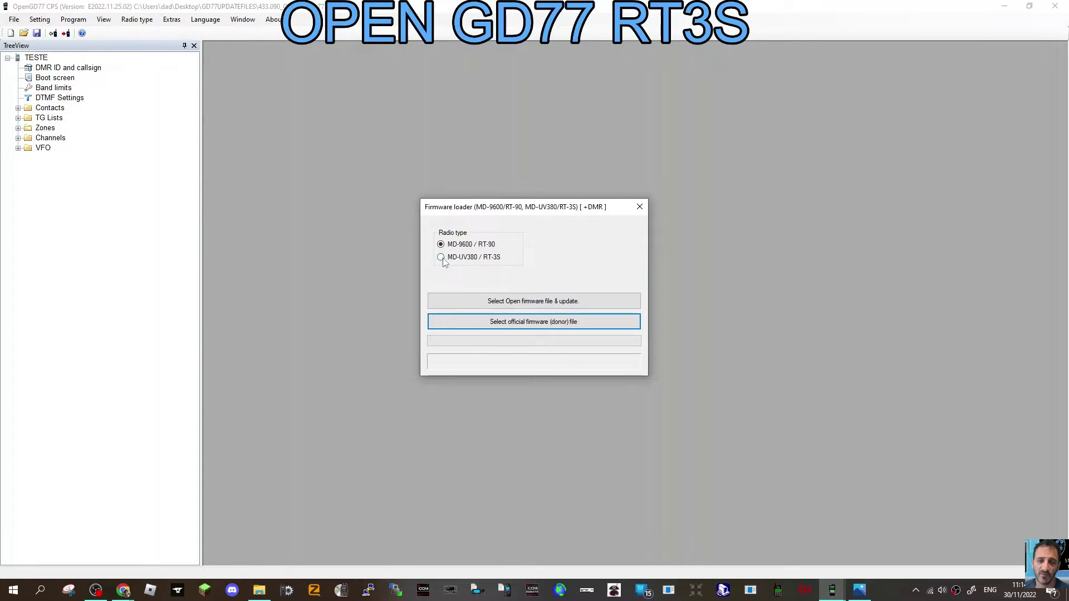
{"action": "left_click", "coordinate": [442, 258]}
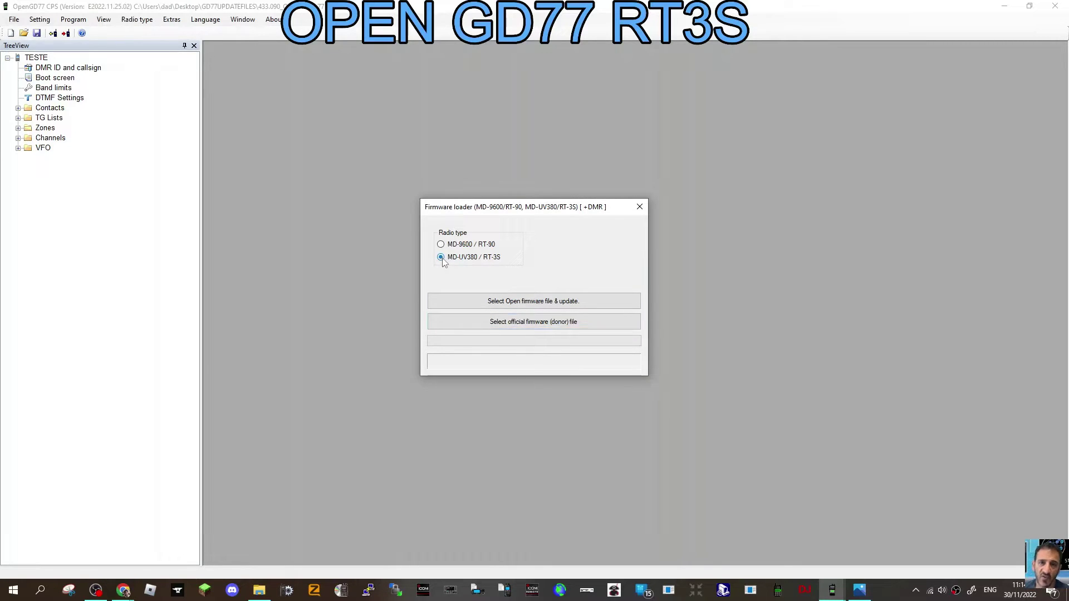
{"action": "left_click", "coordinate": [535, 305]}
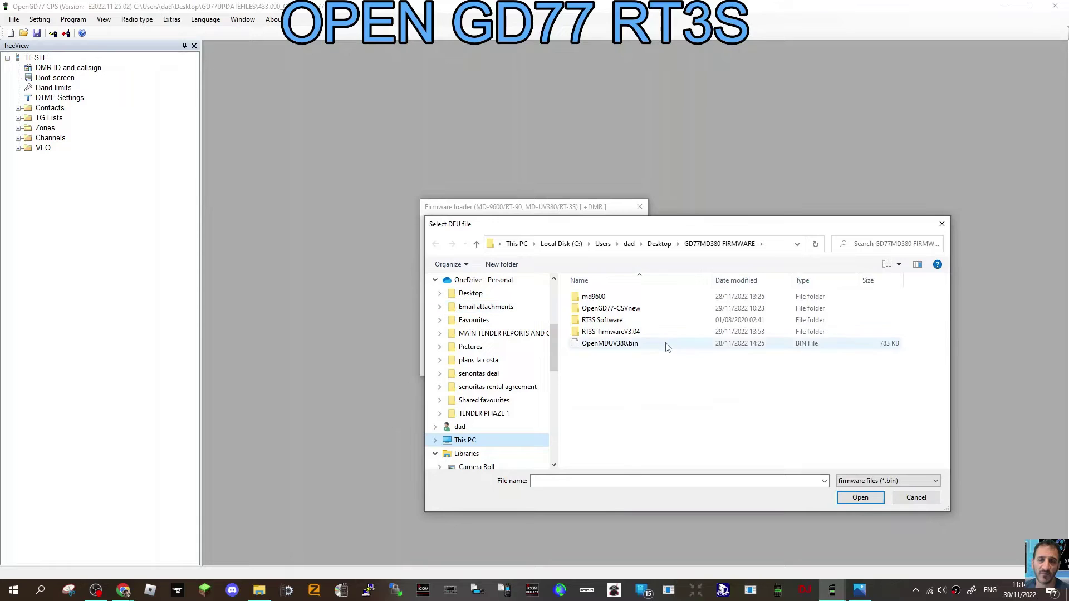
{"action": "left_click_drag", "start_coordinate": [714, 227], "coordinate": [545, 109]}
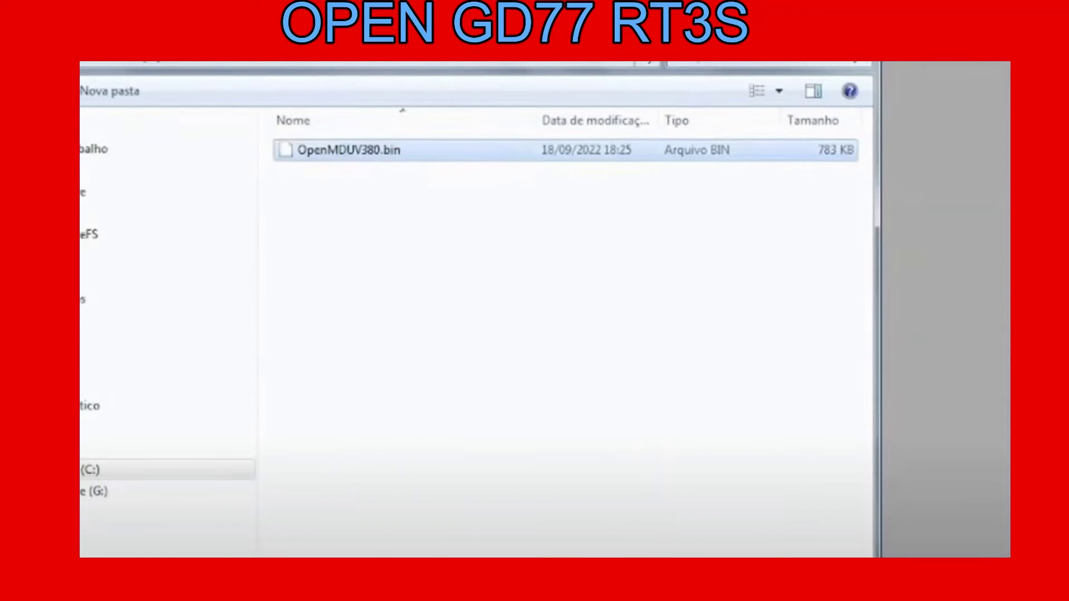
Confirm OpenMDUV380.bin to begin flashing the RT-3S.
{"action": "key", "text": "Return"}
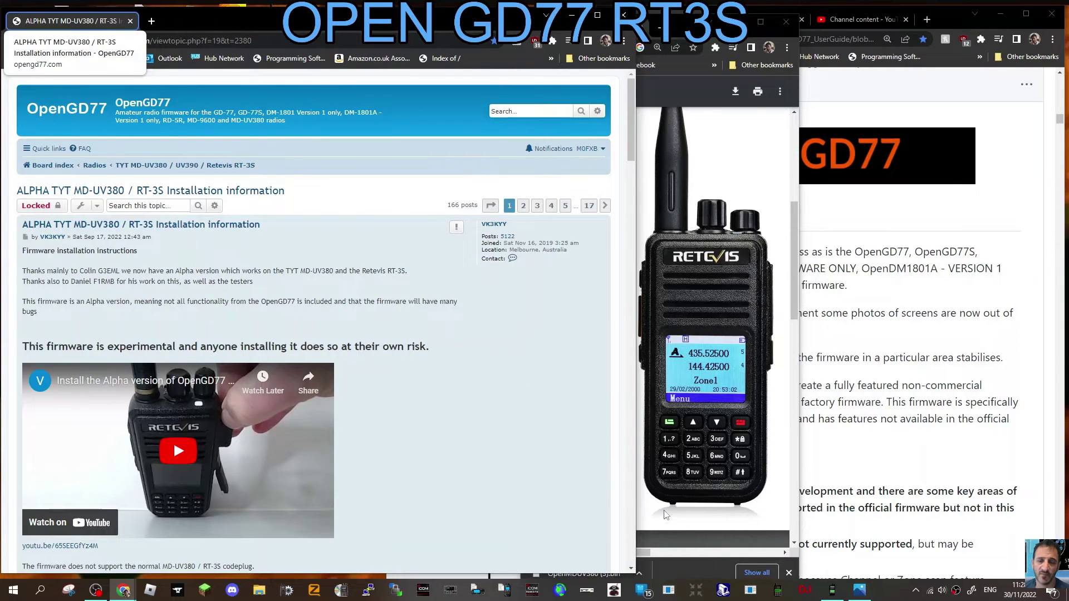
Return to OpenGD77 CPS, check the radio type, and open OpenGD77 support tools from Extras.
{"action": "left_click", "coordinate": [832, 590]}
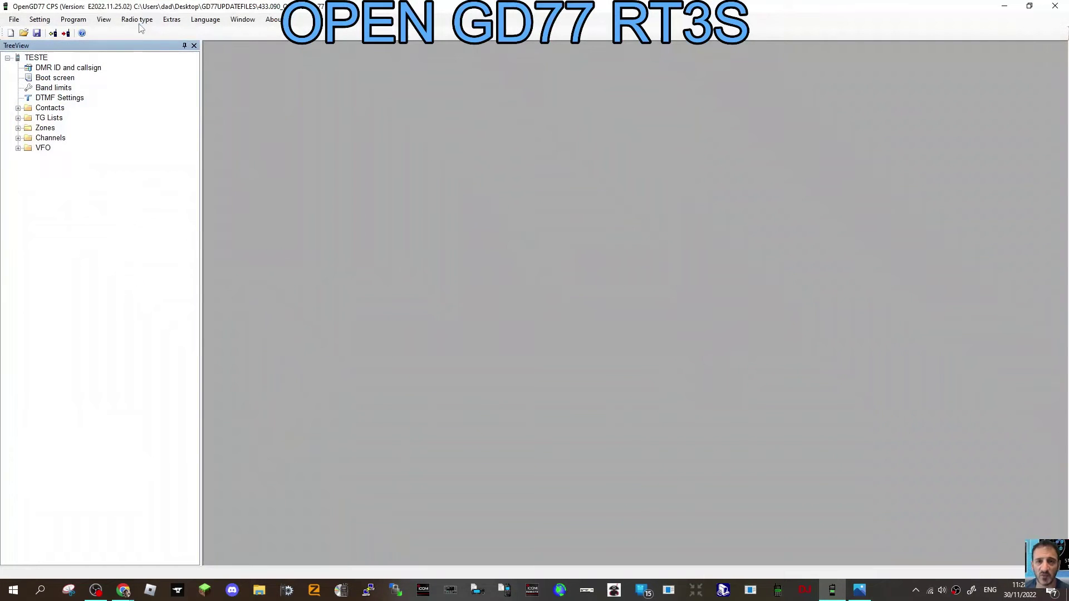
{"action": "left_click", "coordinate": [137, 20]}
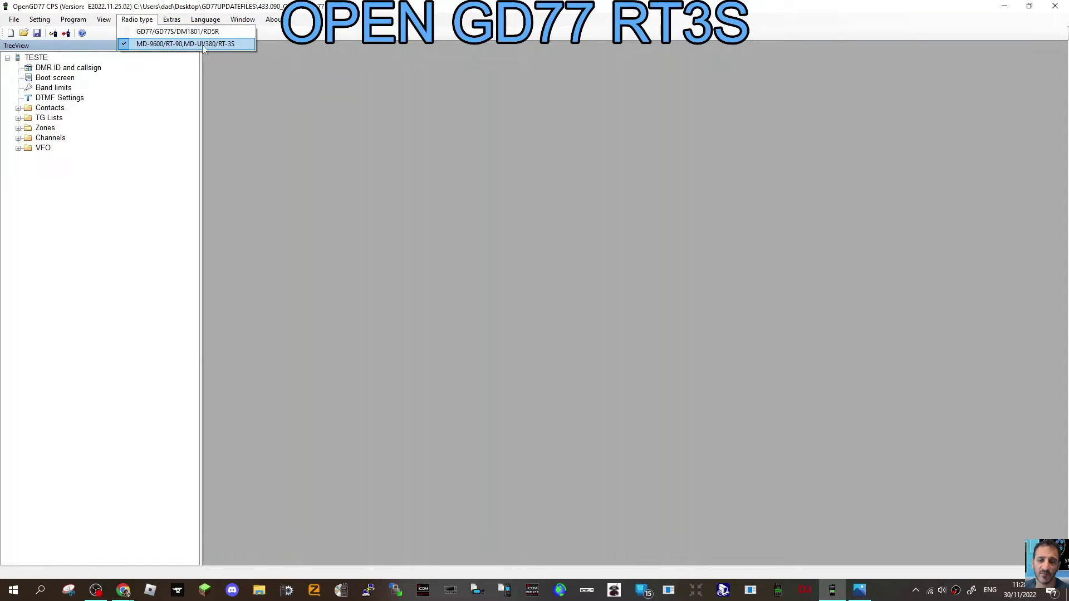
{"action": "left_click", "coordinate": [172, 20]}
{"action": "left_click", "coordinate": [173, 20]}
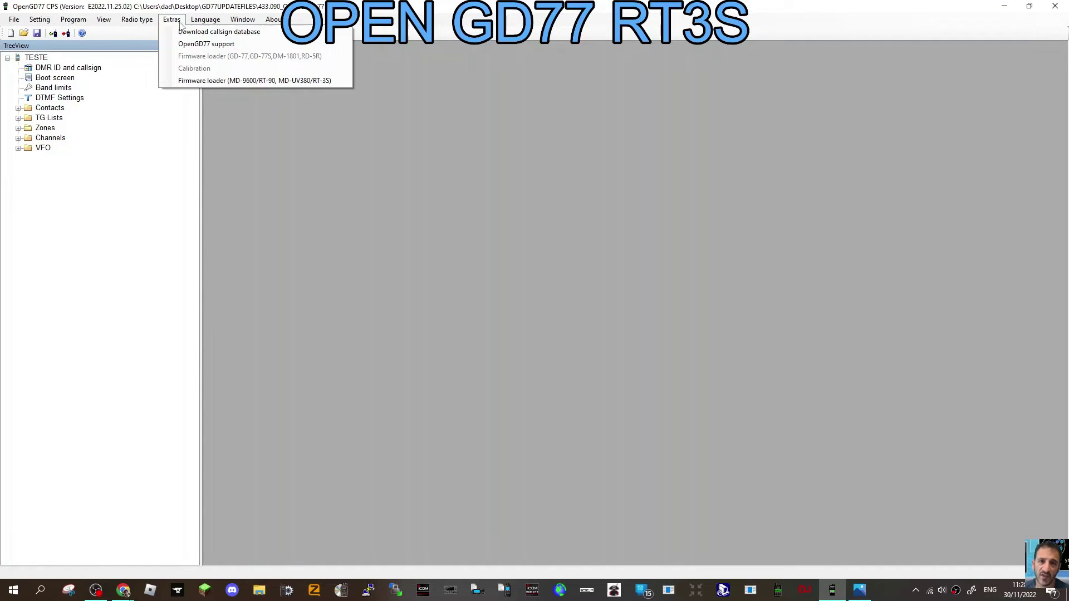
{"action": "left_click", "coordinate": [193, 44]}
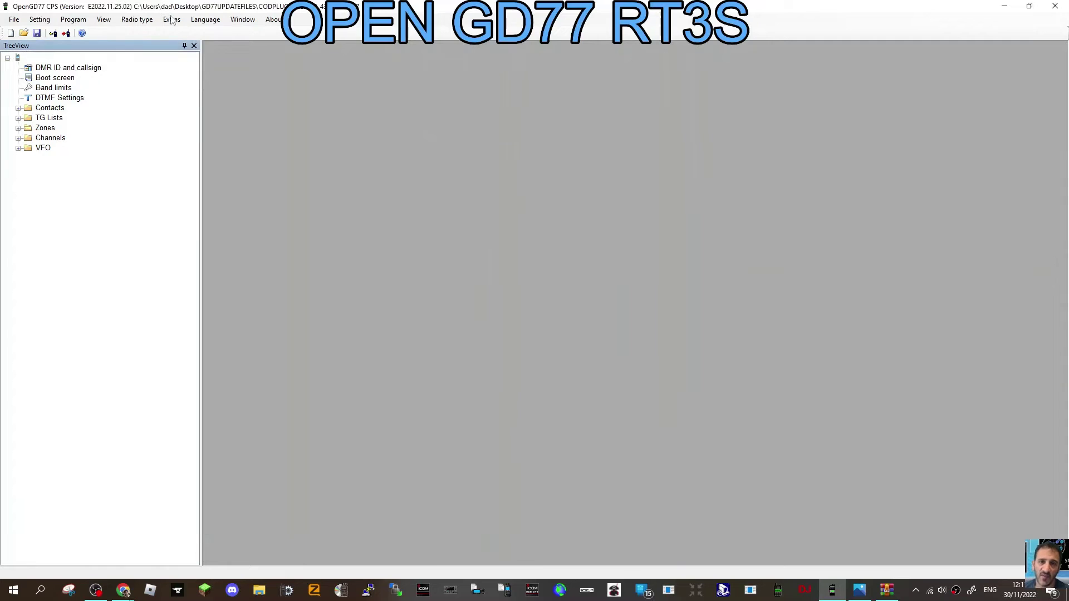
{"action": "left_click", "coordinate": [173, 20]}
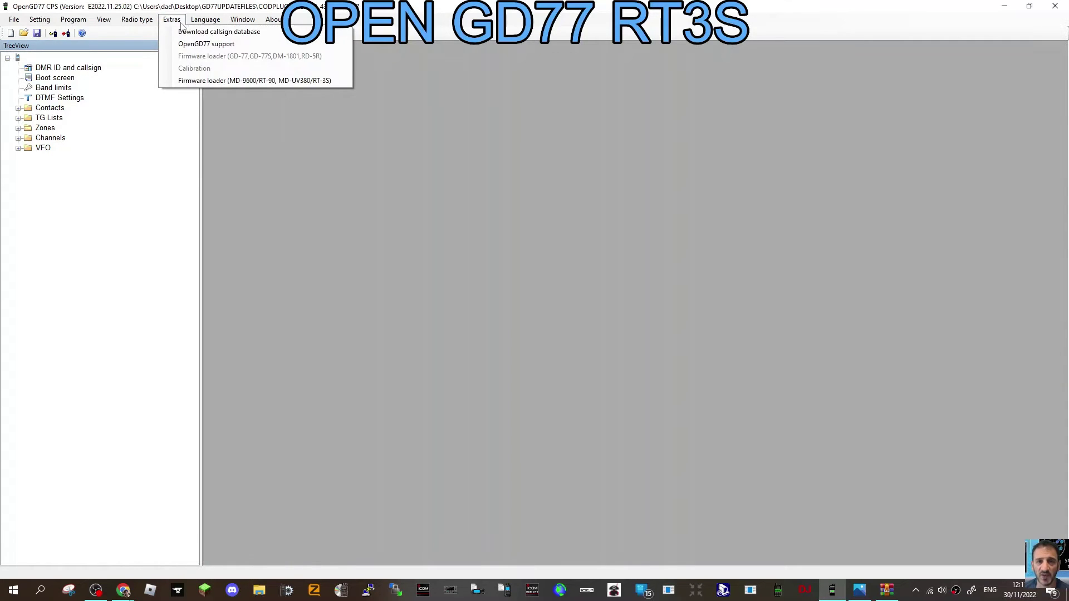
{"action": "left_click", "coordinate": [203, 44]}
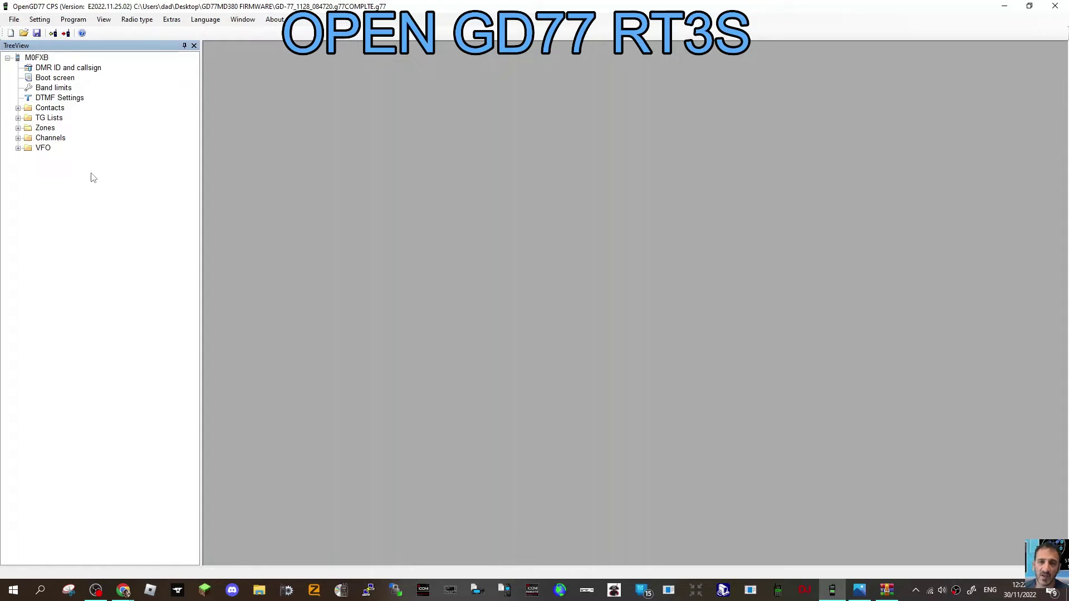
Open the saved .g77 codeplug from GD77MD380 FIRMWARE and display its Zones list.
{"action": "left_click", "coordinate": [14, 19]}
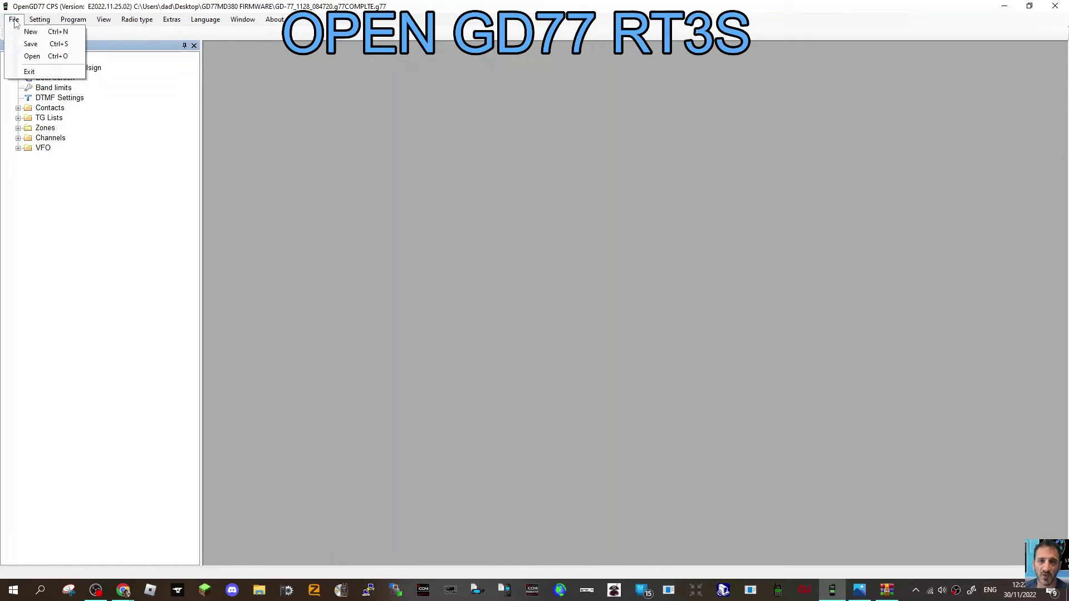
{"action": "left_click", "coordinate": [28, 55]}
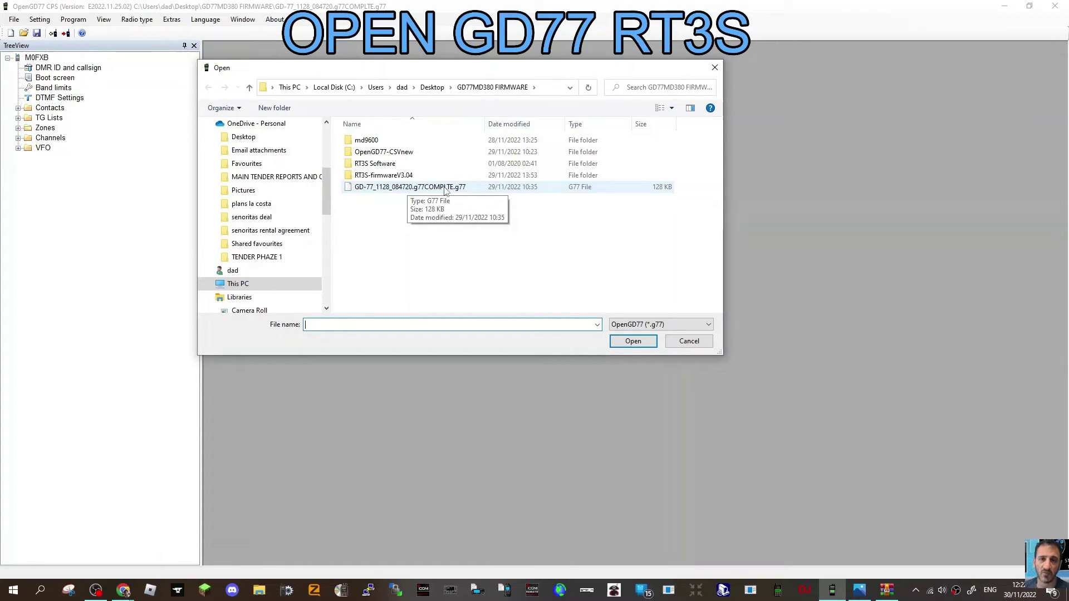
{"action": "left_click", "coordinate": [446, 191]}
{"action": "double_click", "coordinate": [445, 188]}
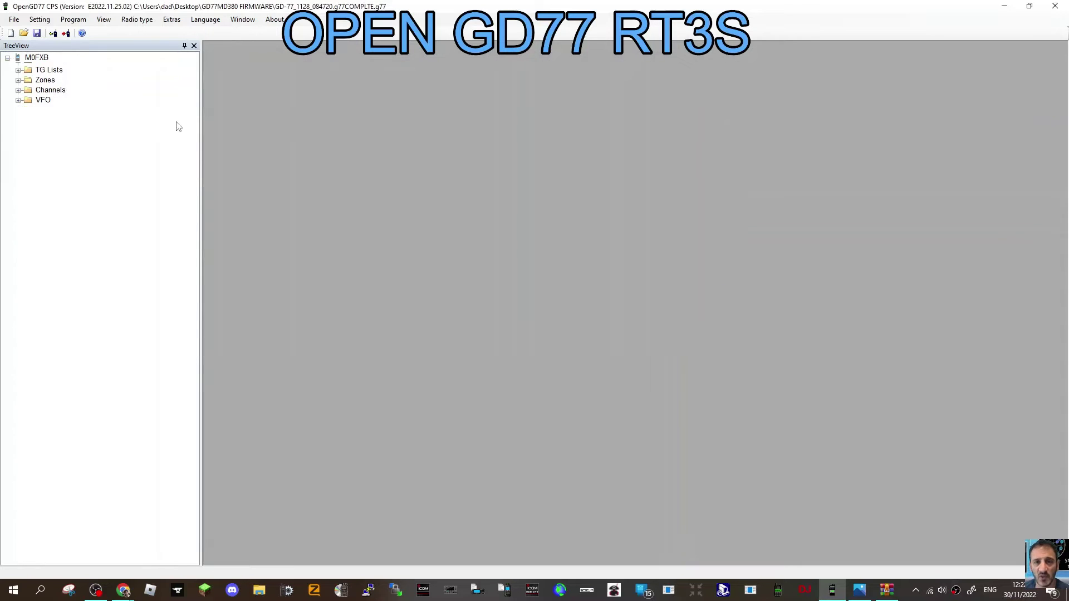
{"action": "double_click", "coordinate": [45, 128]}
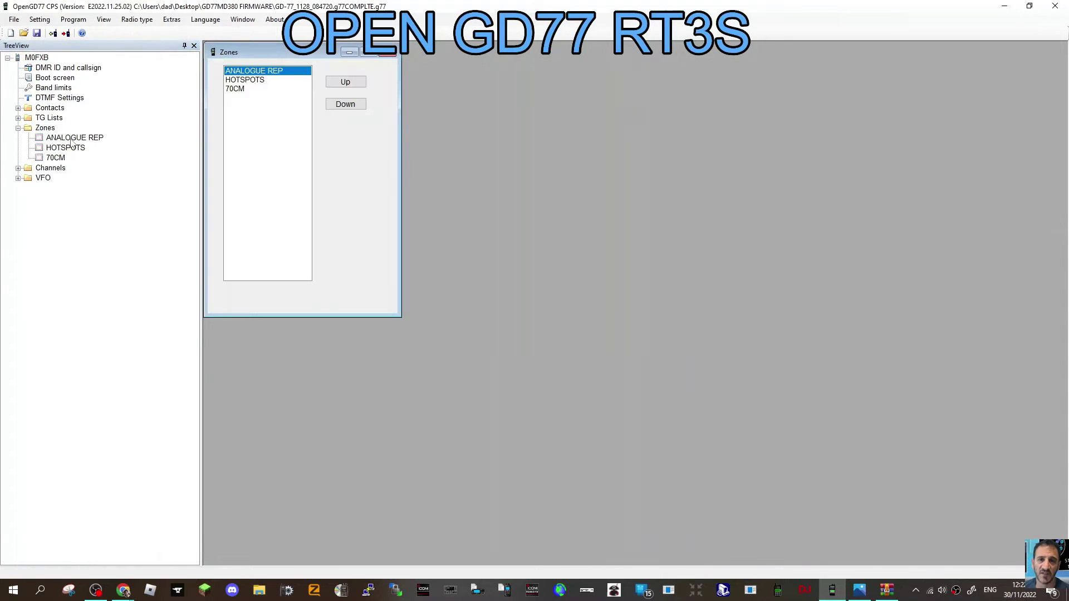
Add a new channel, Channel6, to the codeplug's Channels group.
{"action": "double_click", "coordinate": [52, 169]}
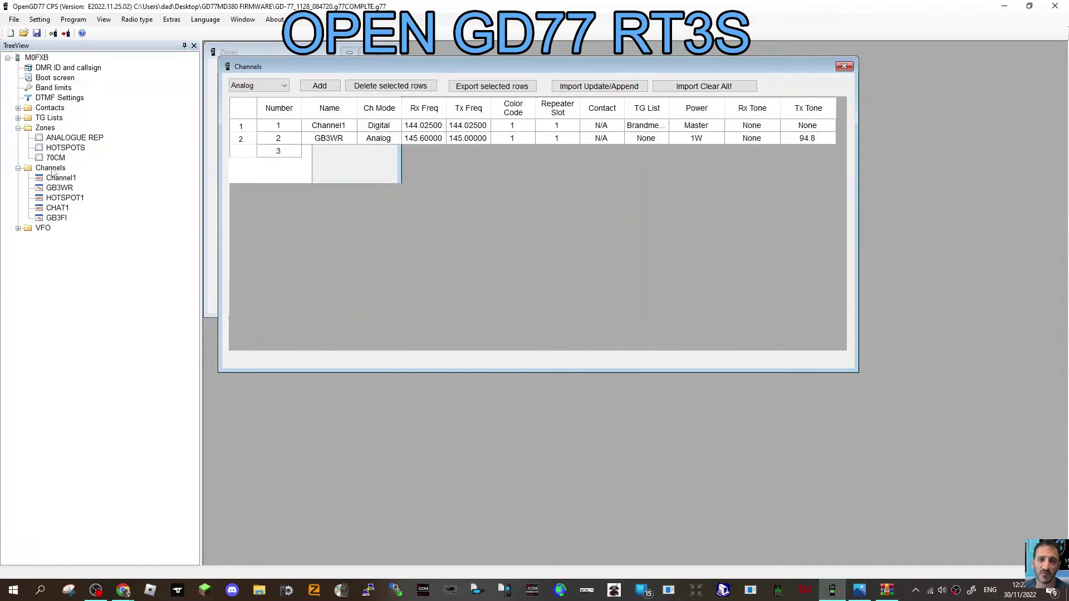
{"action": "double_click", "coordinate": [50, 108]}
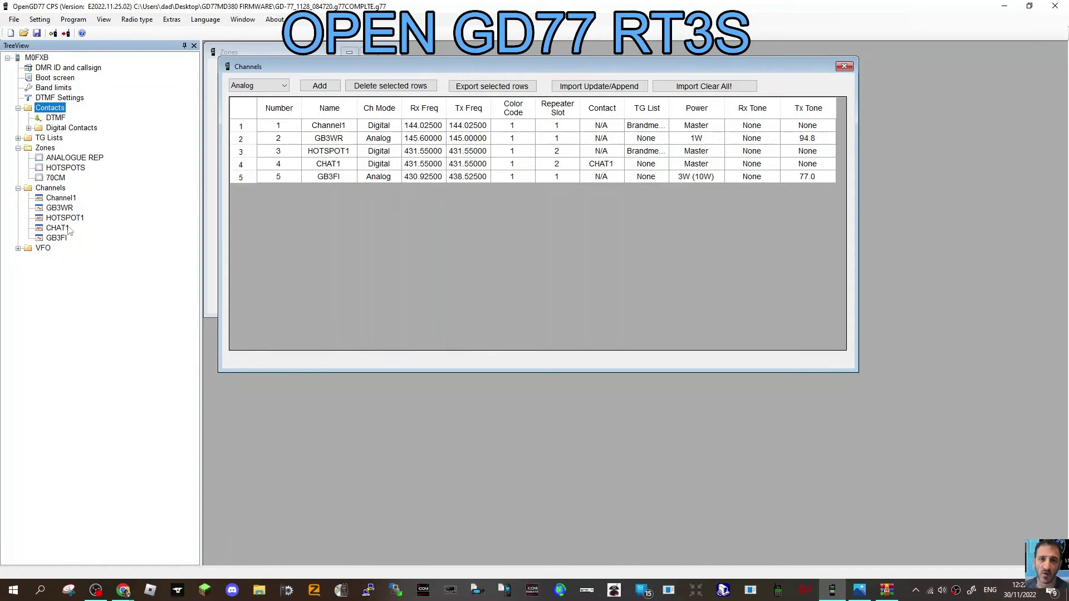
{"action": "right_click", "coordinate": [58, 199]}
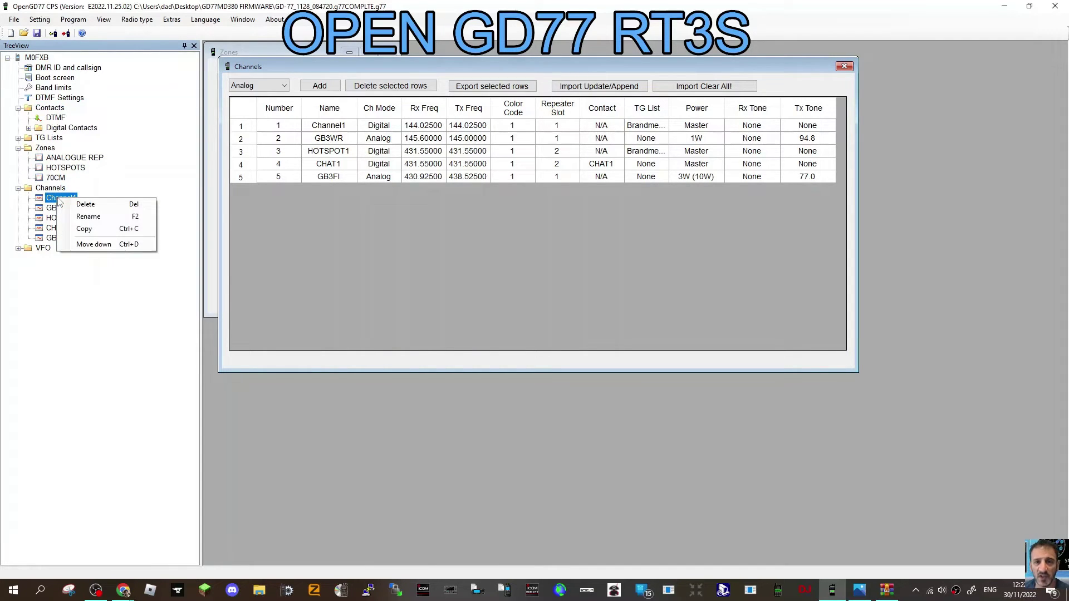
{"action": "left_click", "coordinate": [133, 182]}
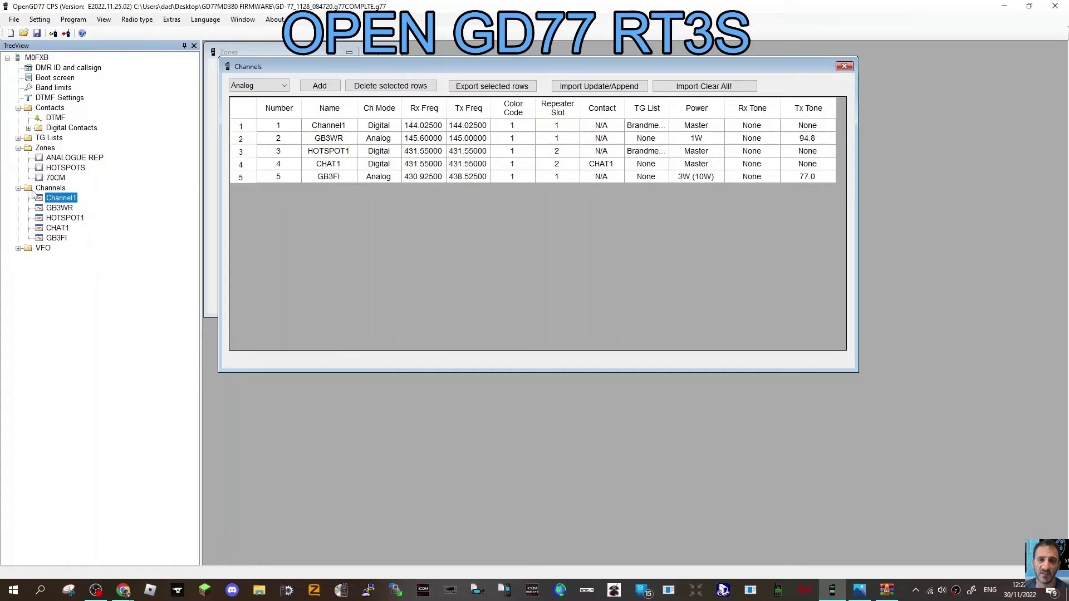
{"action": "right_click", "coordinate": [34, 189]}
{"action": "left_click", "coordinate": [50, 194]}
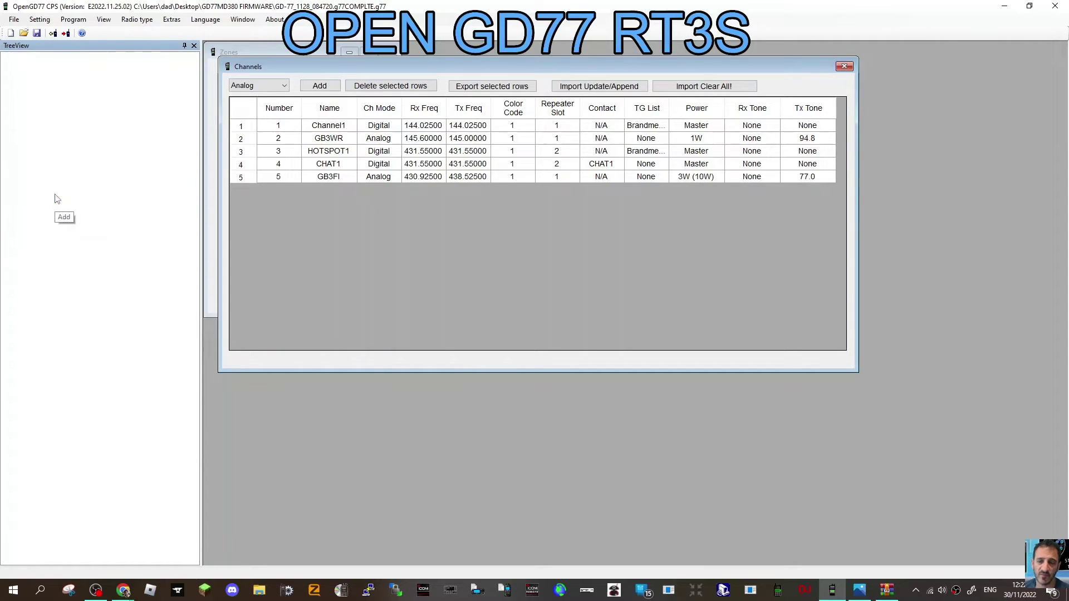
Add Zone4, open its editor, and pick GB3WR and HOTSPOT1 from available channels.
{"action": "right_click", "coordinate": [46, 150]}
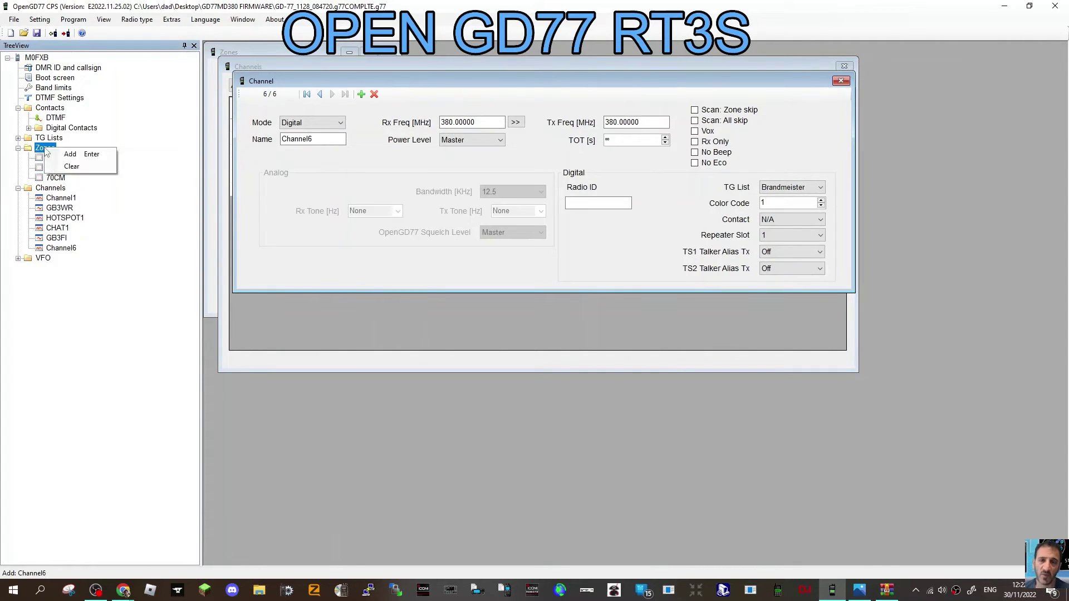
{"action": "left_click", "coordinate": [59, 155]}
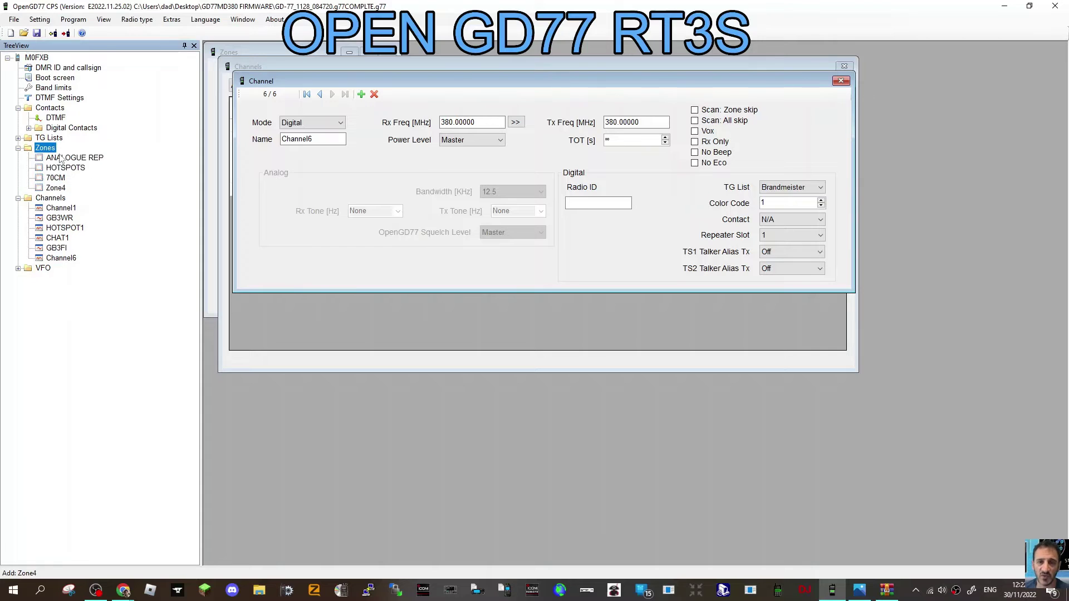
{"action": "double_click", "coordinate": [56, 188]}
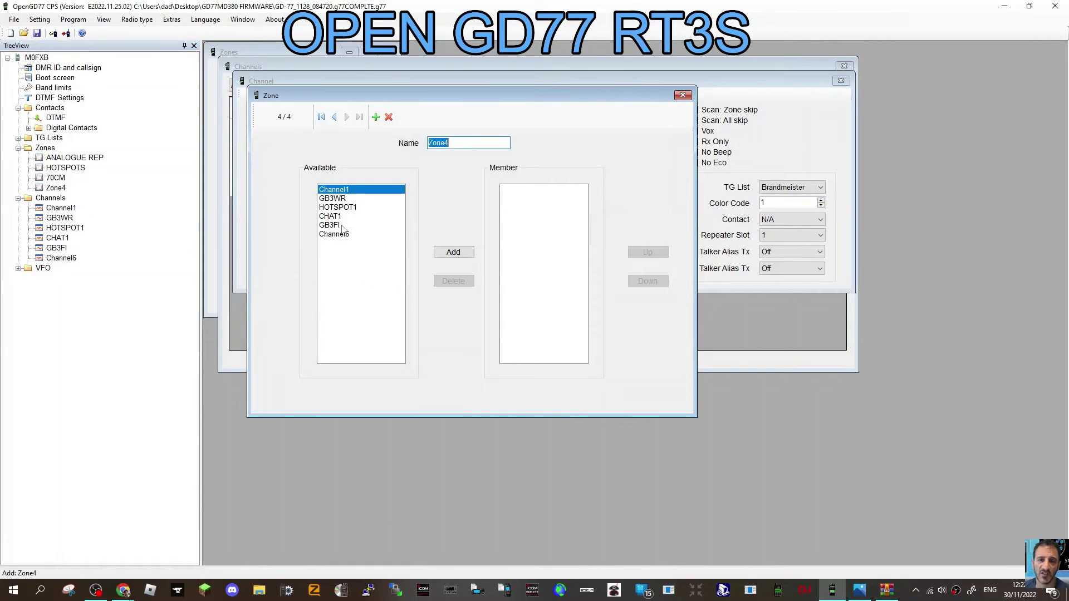
{"action": "left_click", "coordinate": [345, 199]}
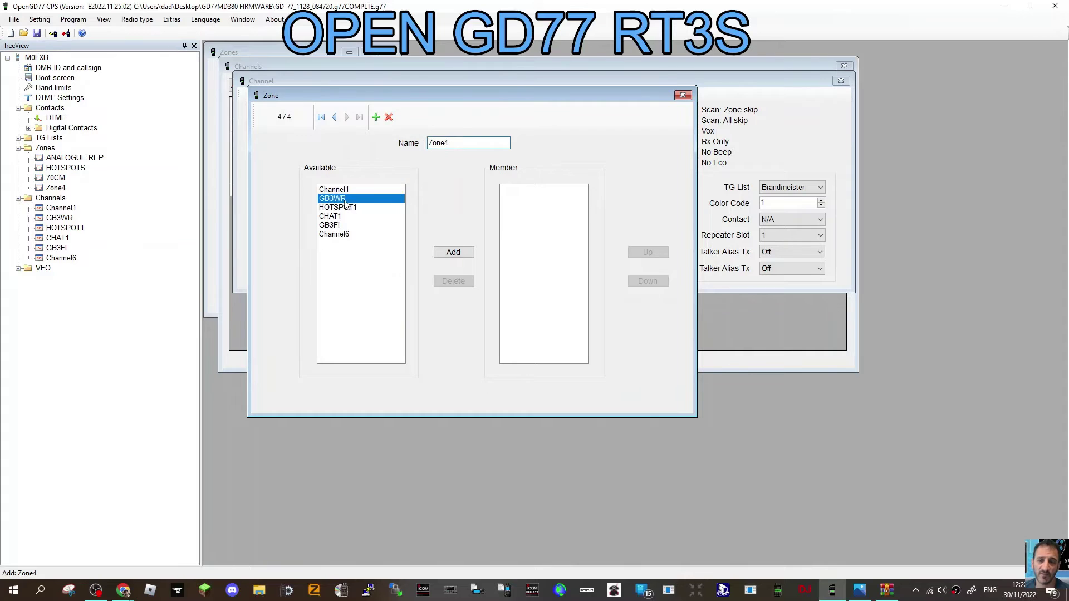
{"action": "left_click", "coordinate": [337, 208]}
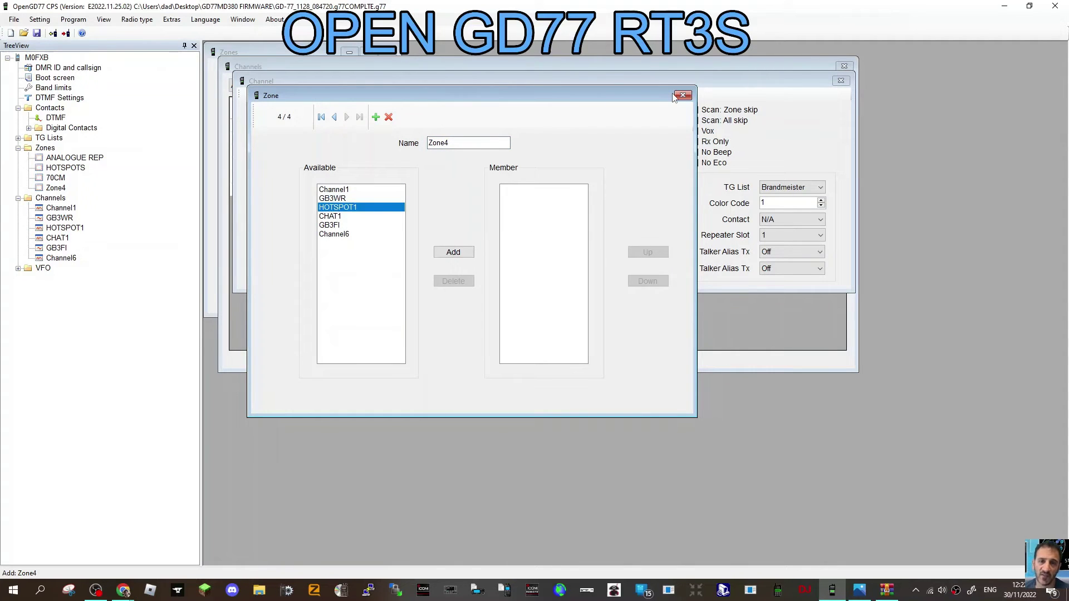
Check Channel1's contact (N/A) and repeater slot (1) without changing them, then select Digital Contacts.
{"action": "double_click", "coordinate": [65, 210]}
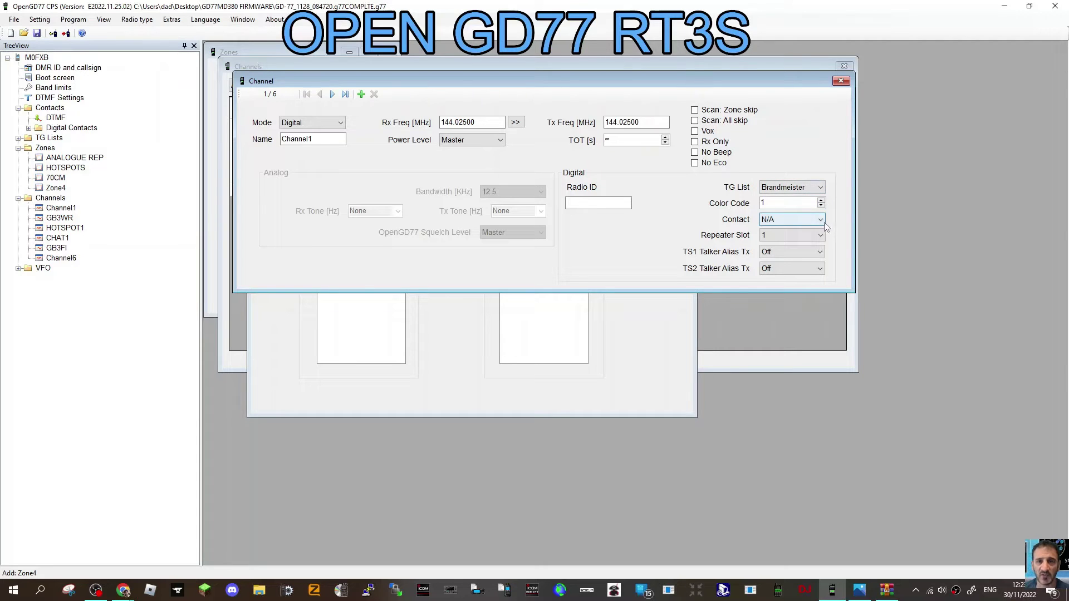
{"action": "left_click", "coordinate": [822, 221]}
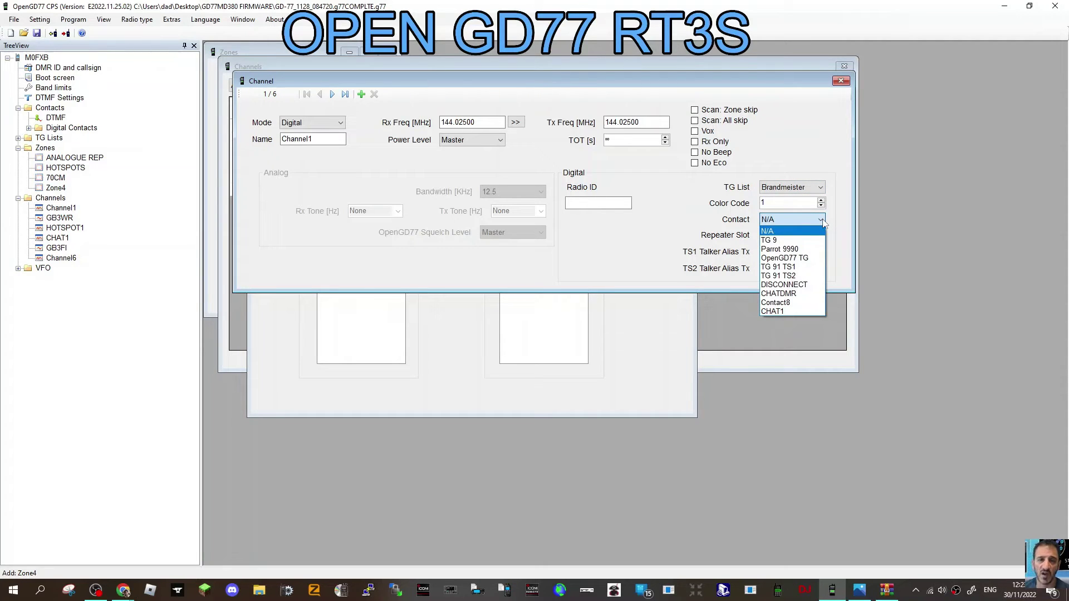
{"action": "left_click", "coordinate": [822, 220]}
{"action": "left_click", "coordinate": [823, 236]}
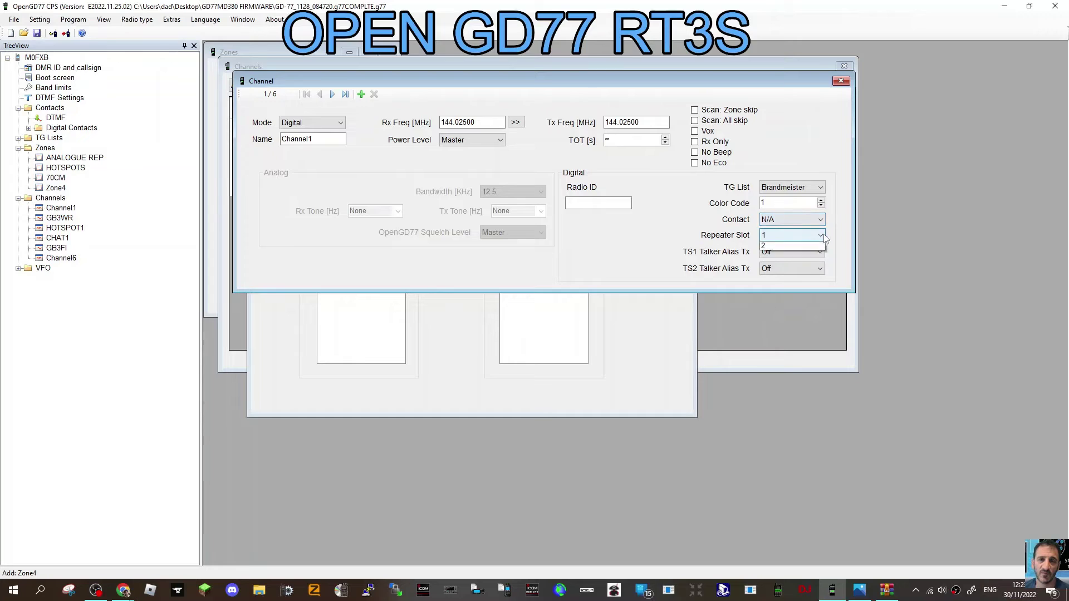
{"action": "left_click", "coordinate": [823, 236]}
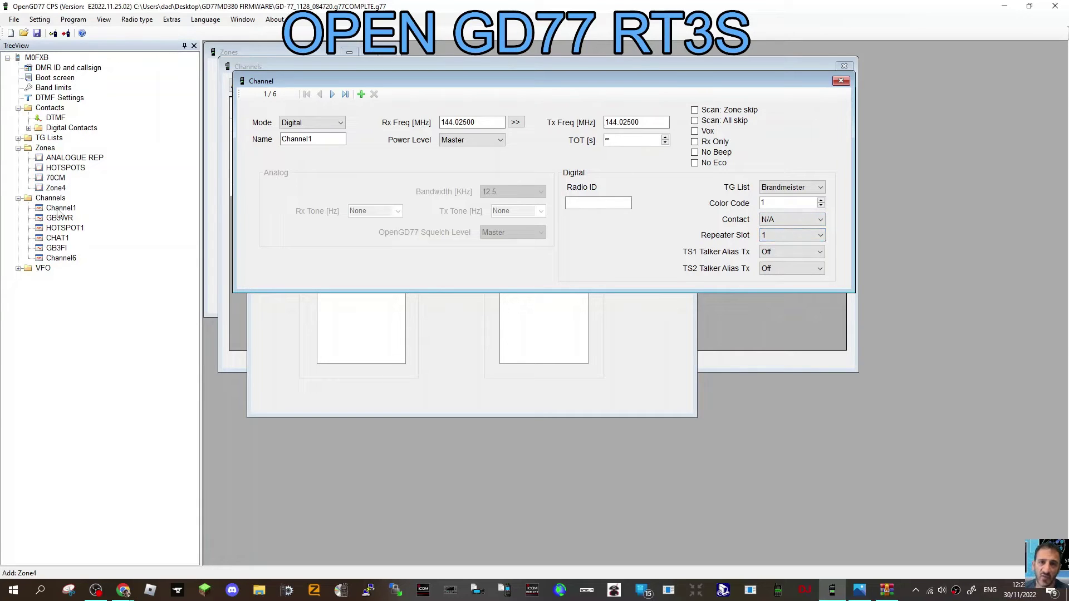
{"action": "left_click", "coordinate": [77, 128]}
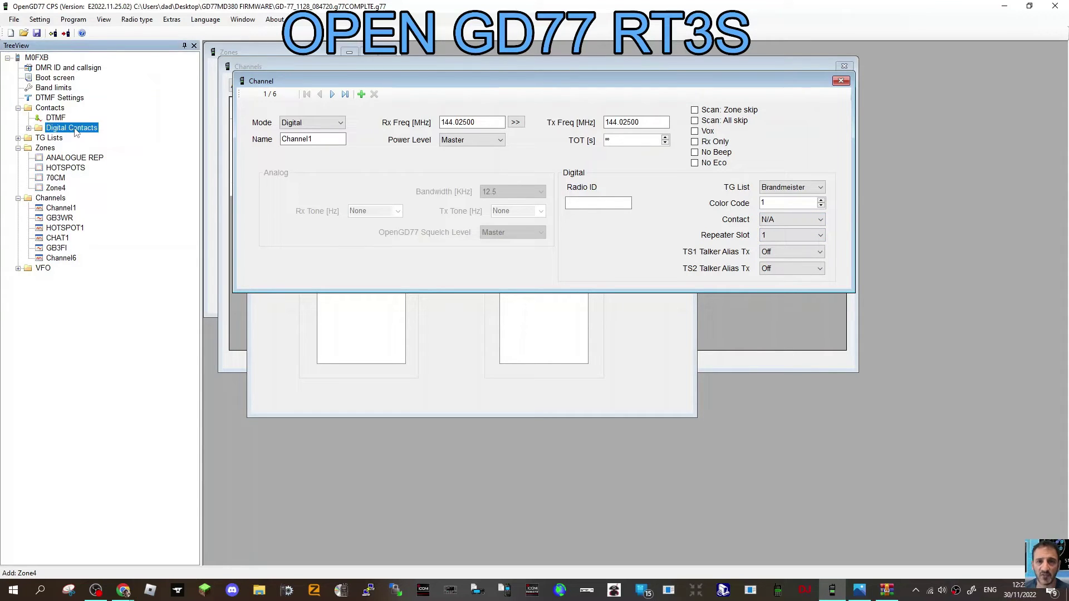
Add Contact10 as a Group Call digital contact with ID 10, then close the contacts table.
{"action": "double_click", "coordinate": [61, 129]}
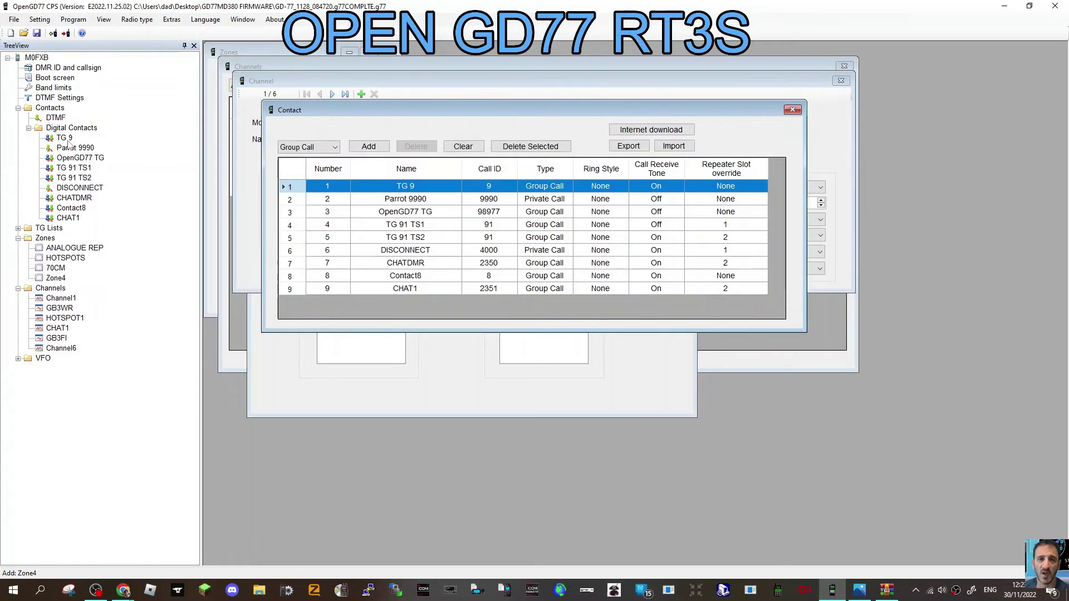
{"action": "right_click", "coordinate": [70, 130]}
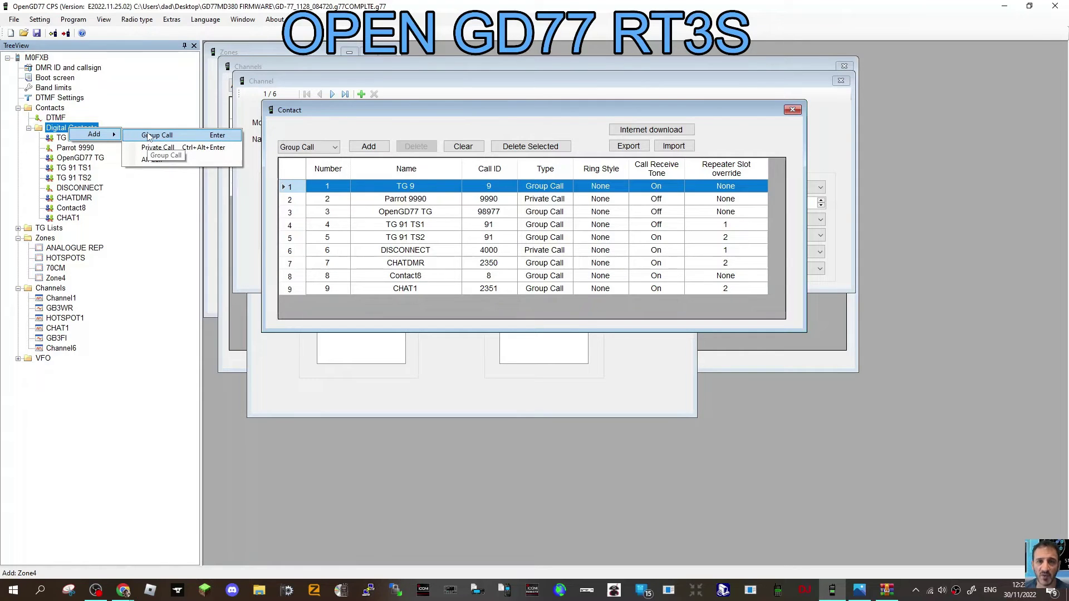
{"action": "left_click", "coordinate": [149, 136]}
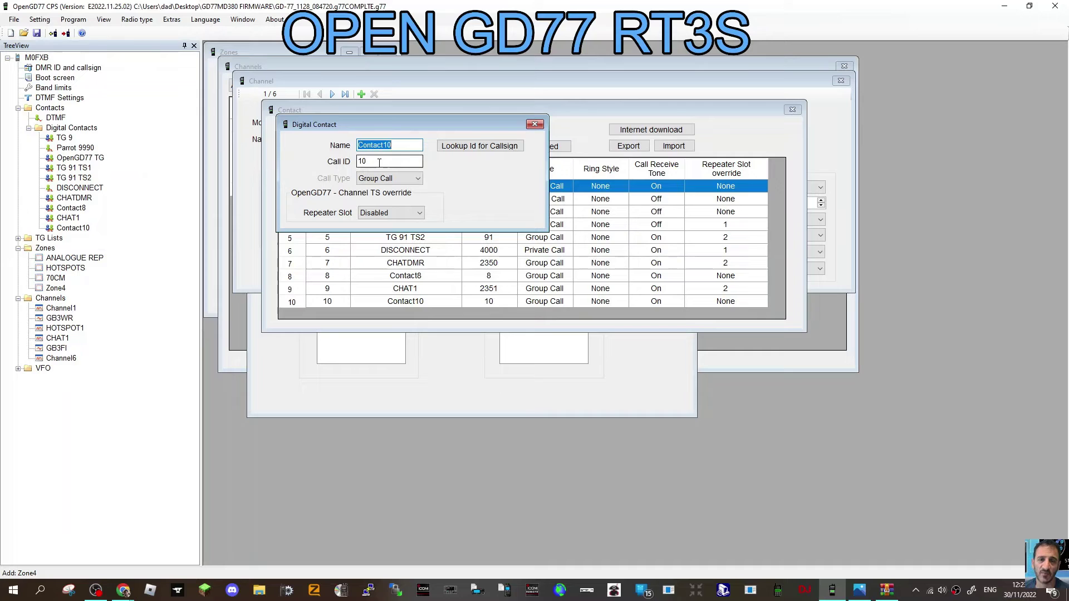
{"action": "left_click", "coordinate": [535, 124]}
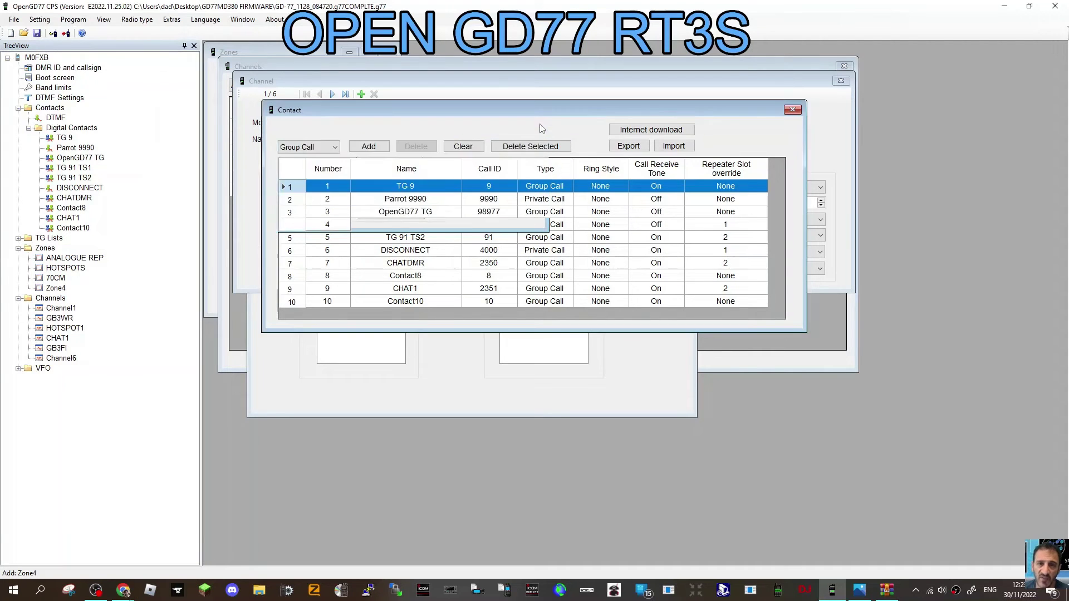
{"action": "left_click", "coordinate": [792, 109]}
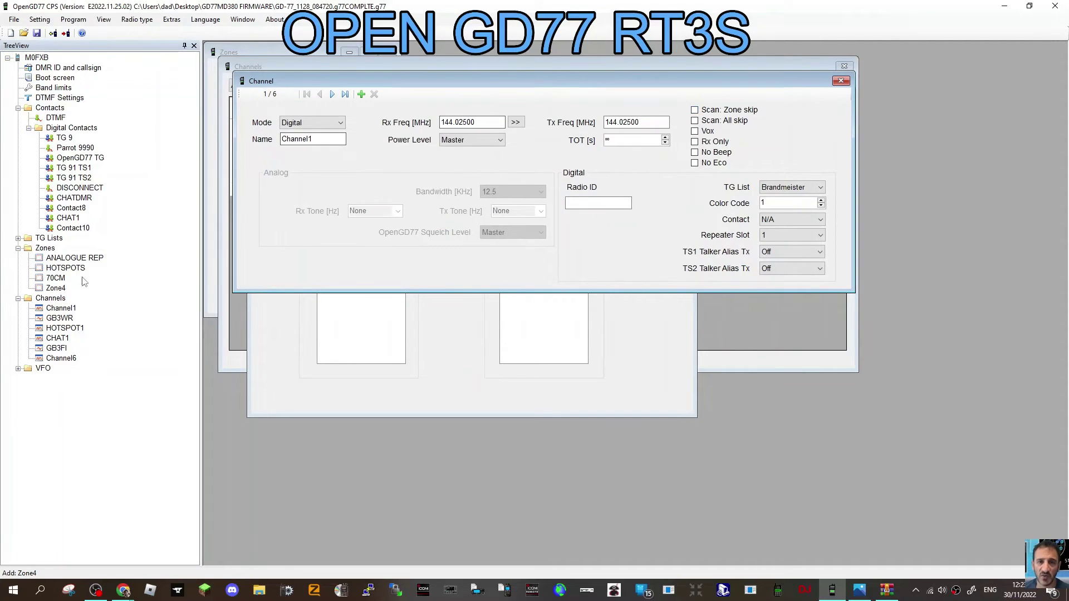
Inspect GB3WR's mode, power level and Tx tone, keeping Analog mode and the 94.8 tone.
{"action": "double_click", "coordinate": [60, 318]}
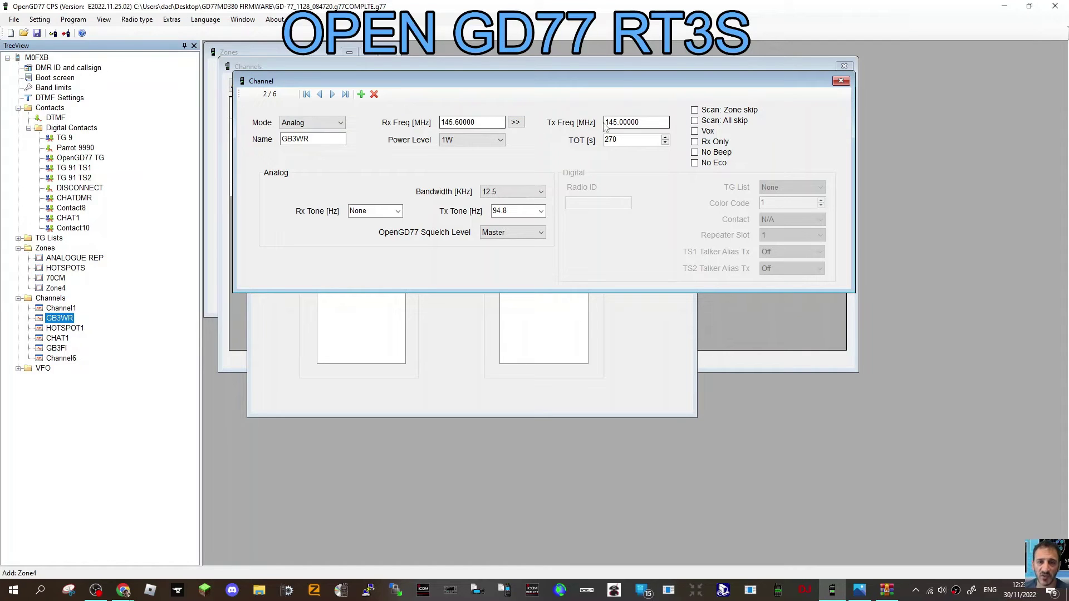
{"action": "left_click", "coordinate": [311, 122]}
{"action": "left_click", "coordinate": [300, 134]}
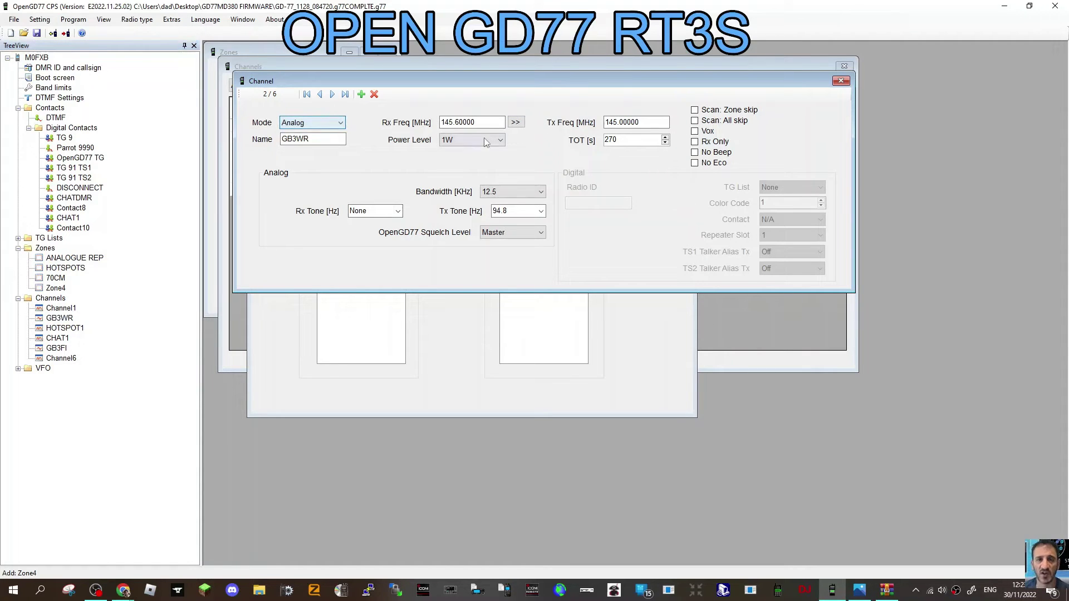
{"action": "left_click", "coordinate": [472, 139]}
{"action": "left_click", "coordinate": [654, 140]}
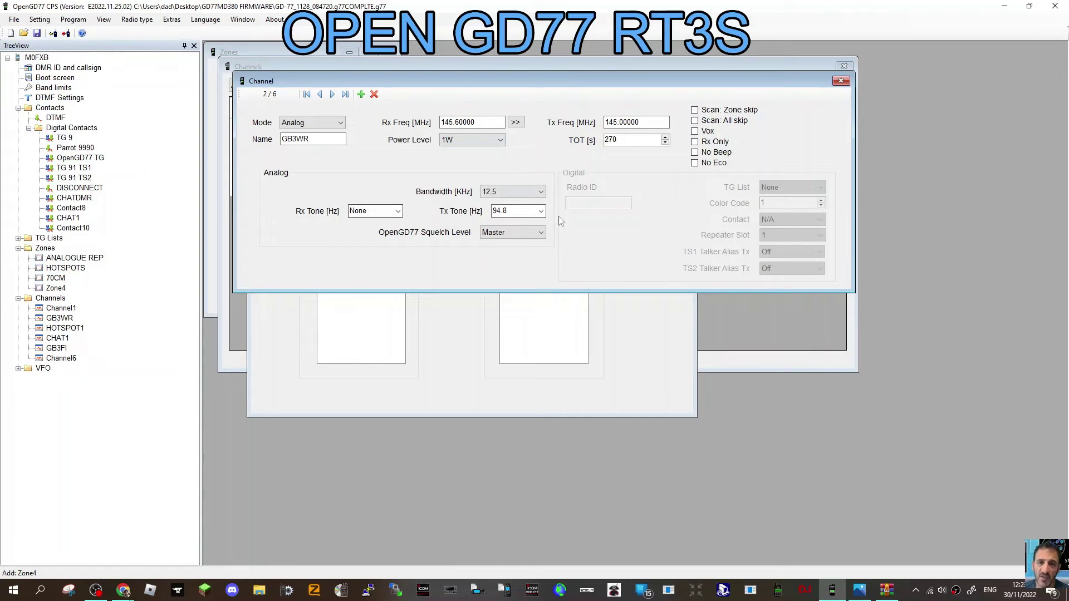
{"action": "left_click", "coordinate": [541, 211]}
{"action": "left_click", "coordinate": [541, 211]}
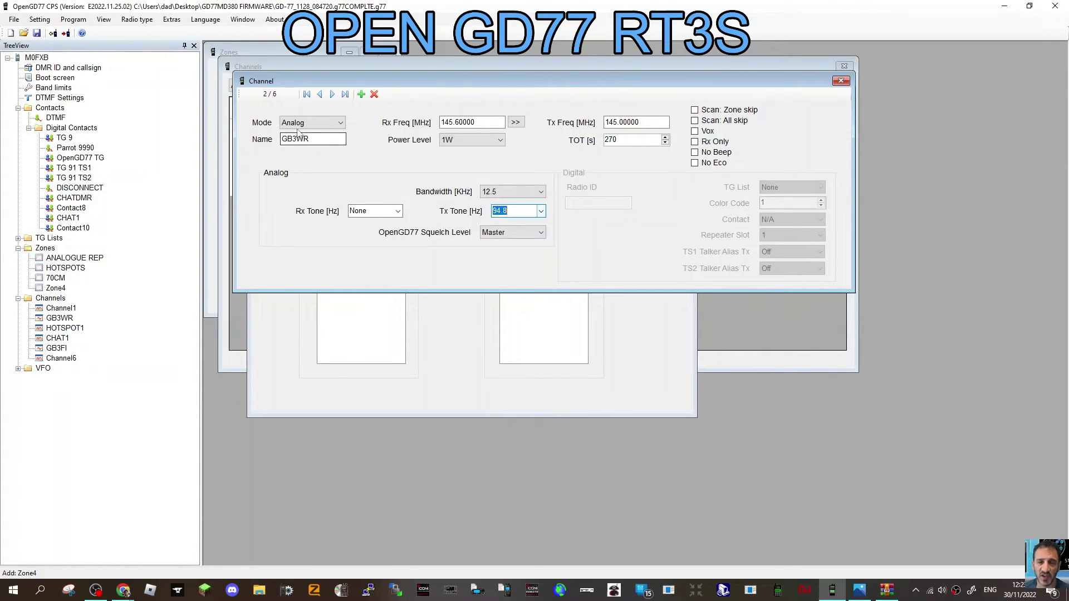
{"action": "left_click", "coordinate": [340, 123]}
{"action": "left_click", "coordinate": [309, 130]}
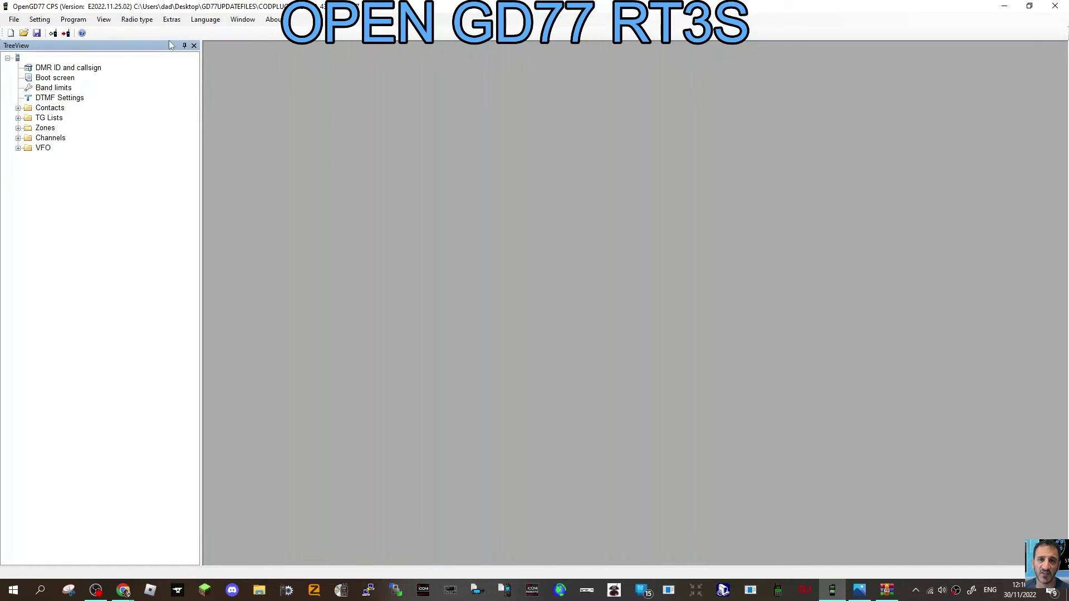
Open Extras' callsign database download tool, keeping HamDigital as source and 16-character record length.
{"action": "left_click", "coordinate": [172, 20]}
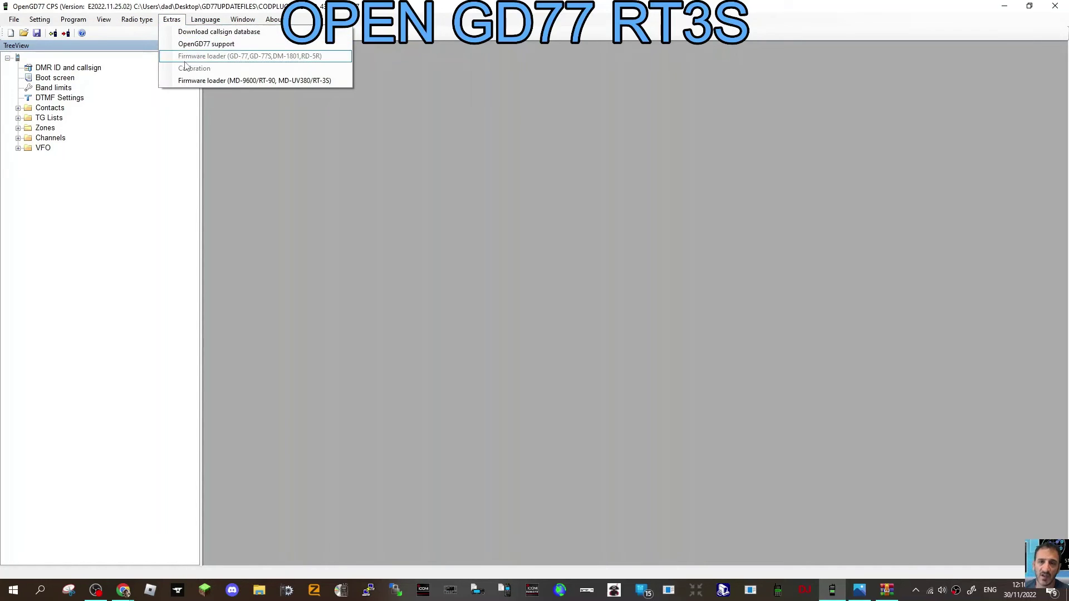
{"action": "left_click", "coordinate": [191, 32]}
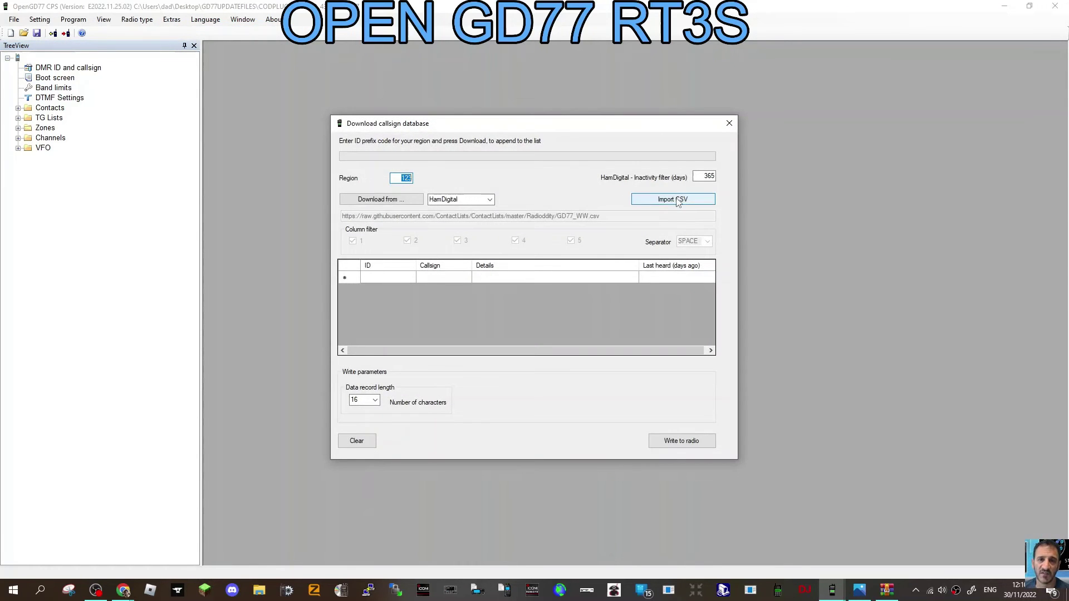
{"action": "left_click", "coordinate": [490, 200]}
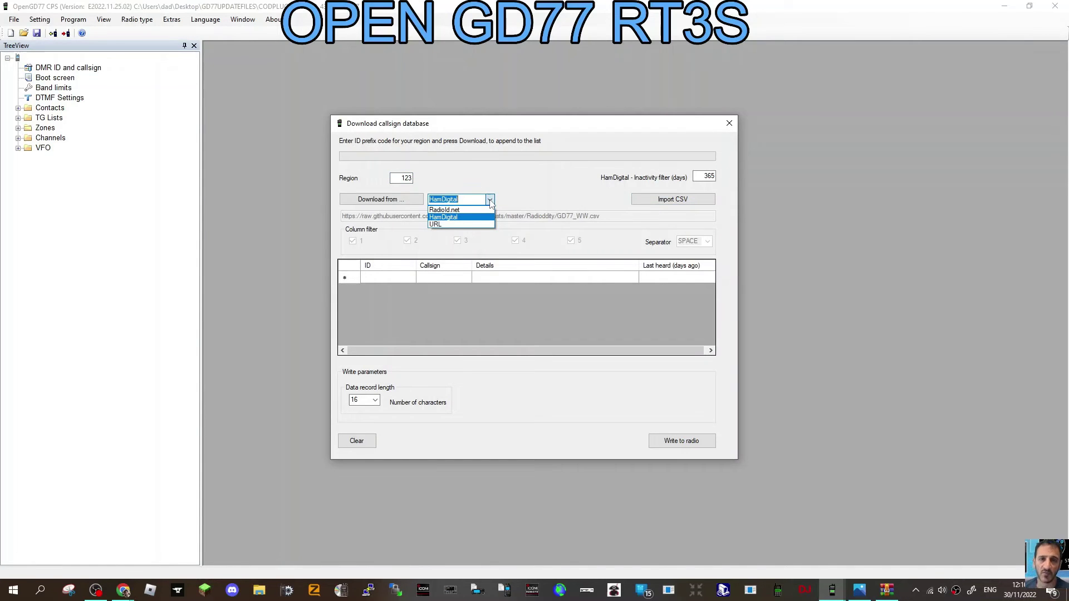
{"action": "left_click", "coordinate": [490, 200]}
{"action": "left_click", "coordinate": [489, 200]}
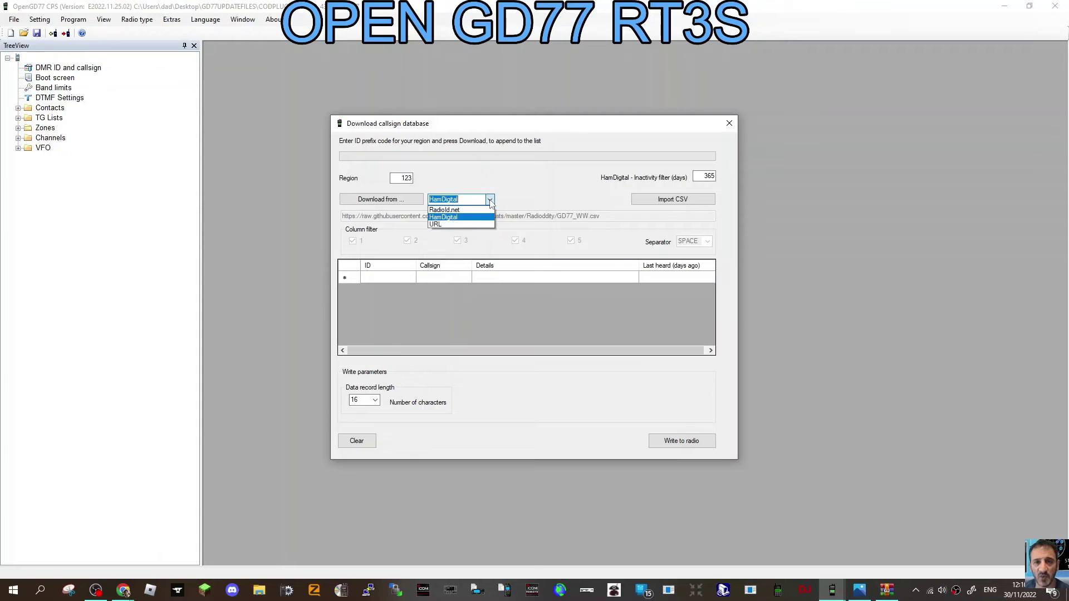
{"action": "left_click", "coordinate": [490, 200]}
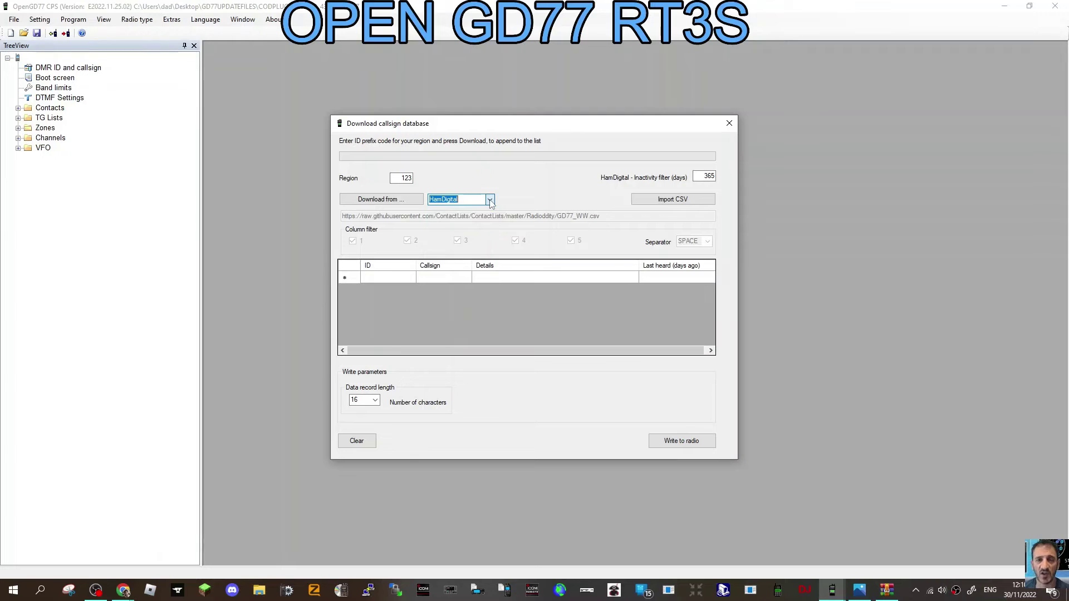
{"action": "left_click", "coordinate": [375, 400]}
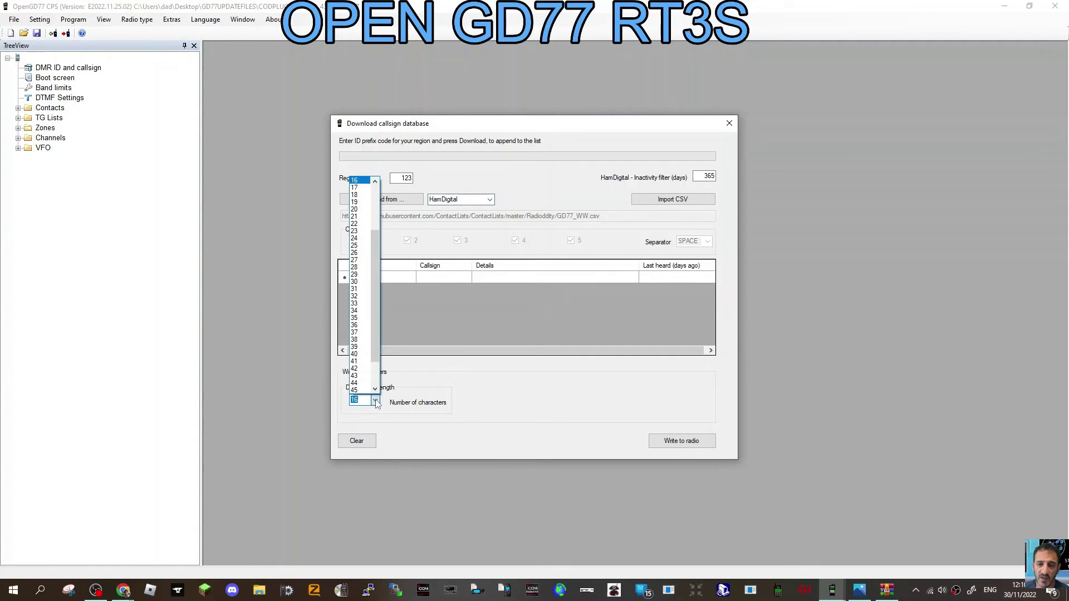
{"action": "left_click", "coordinate": [376, 401]}
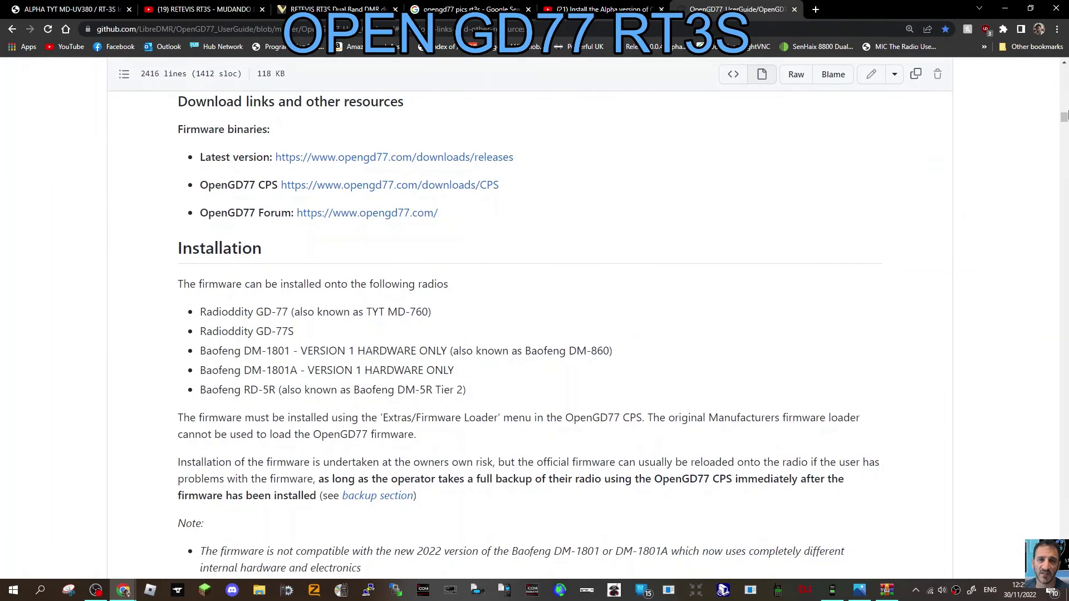
Scroll through the guide and the forum's RT-3S installation post.
{"action": "scroll", "coordinate": [812, 225], "scroll_direction": "up", "scroll_amount": 9}
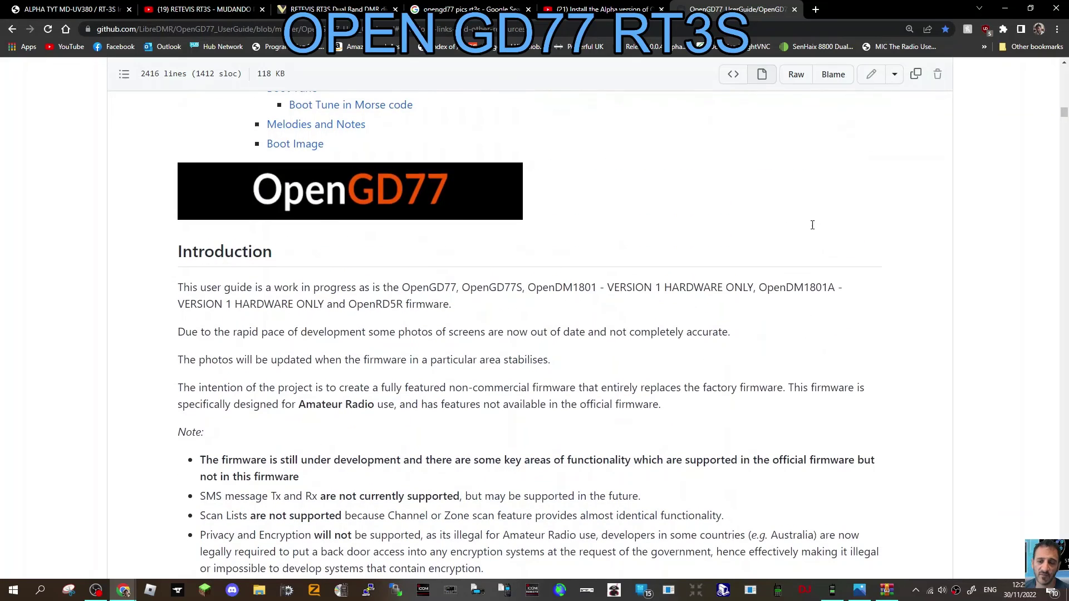
{"action": "scroll", "coordinate": [810, 228], "scroll_direction": "up", "scroll_amount": 4}
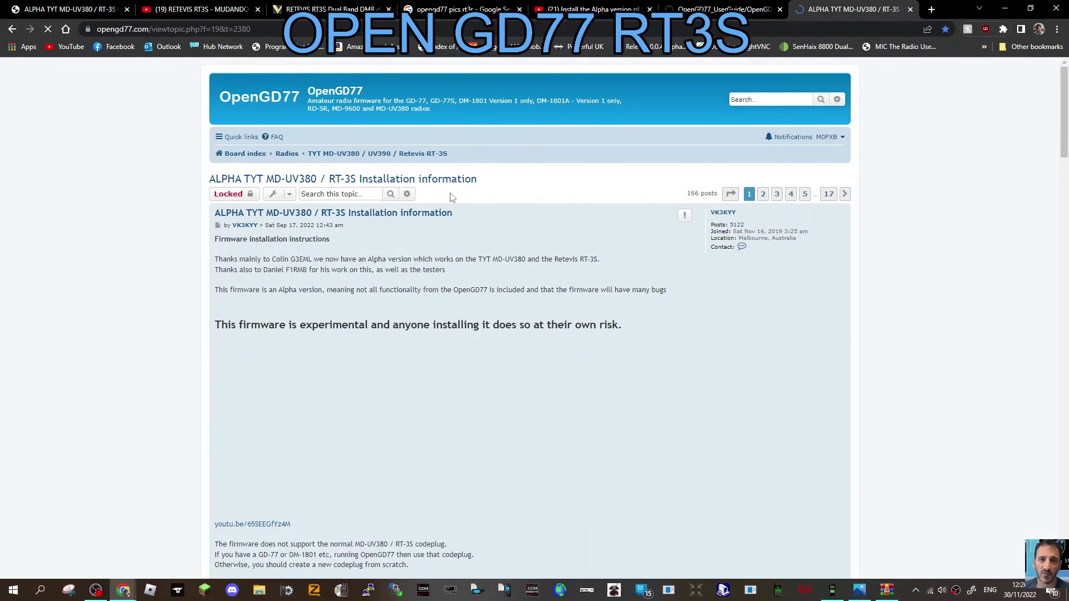
{"action": "scroll", "coordinate": [597, 212], "scroll_direction": "down", "scroll_amount": 2}
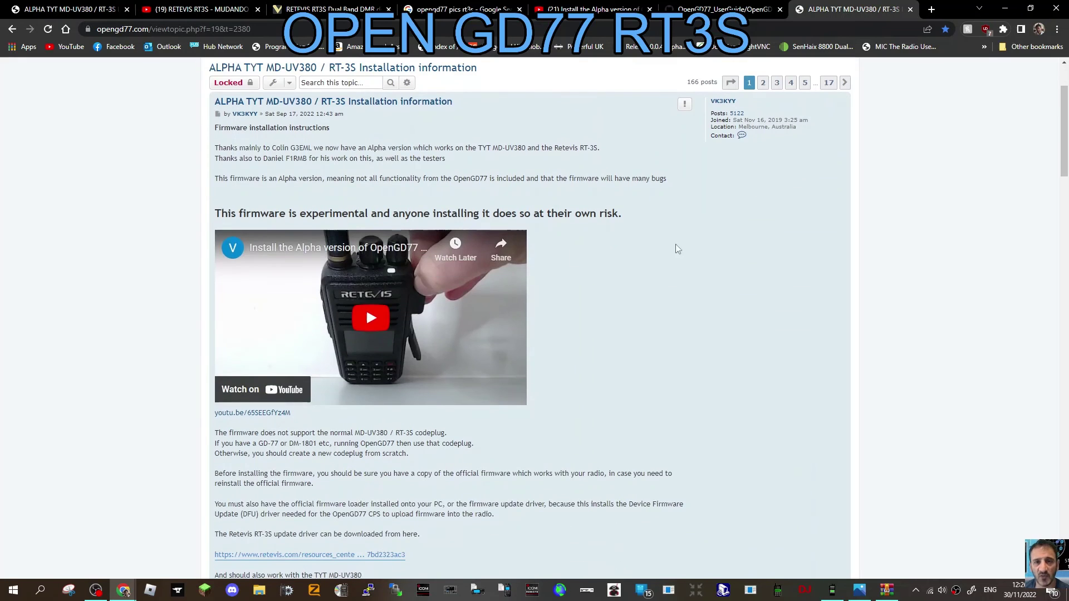
{"action": "scroll", "coordinate": [685, 272], "scroll_direction": "up", "scroll_amount": 2}
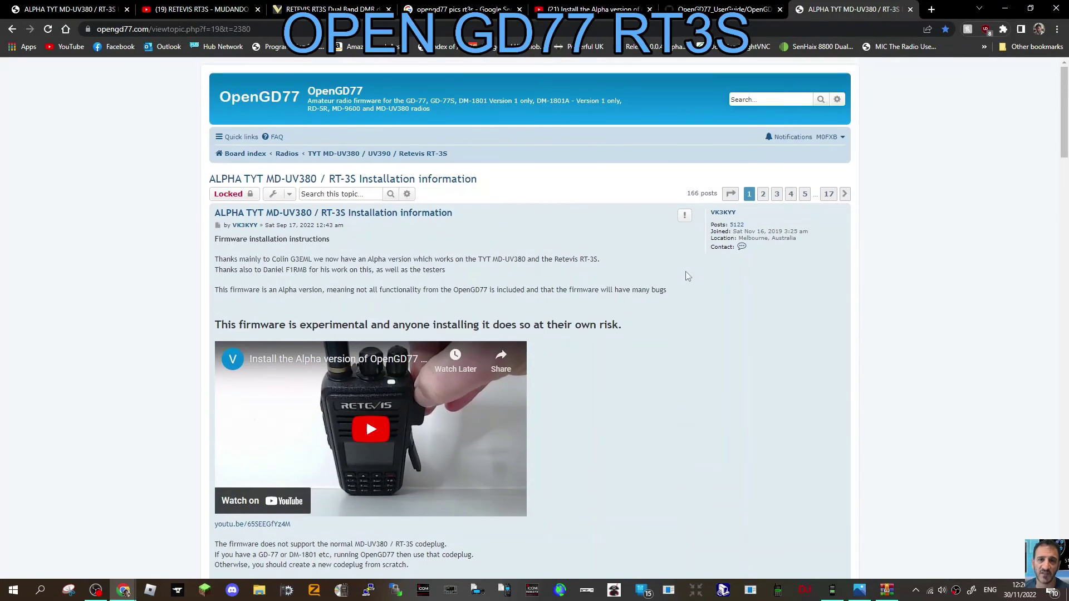
{"action": "scroll", "coordinate": [684, 278], "scroll_direction": "down", "scroll_amount": 6}
{"action": "scroll", "coordinate": [684, 294], "scroll_direction": "down", "scroll_amount": 10}
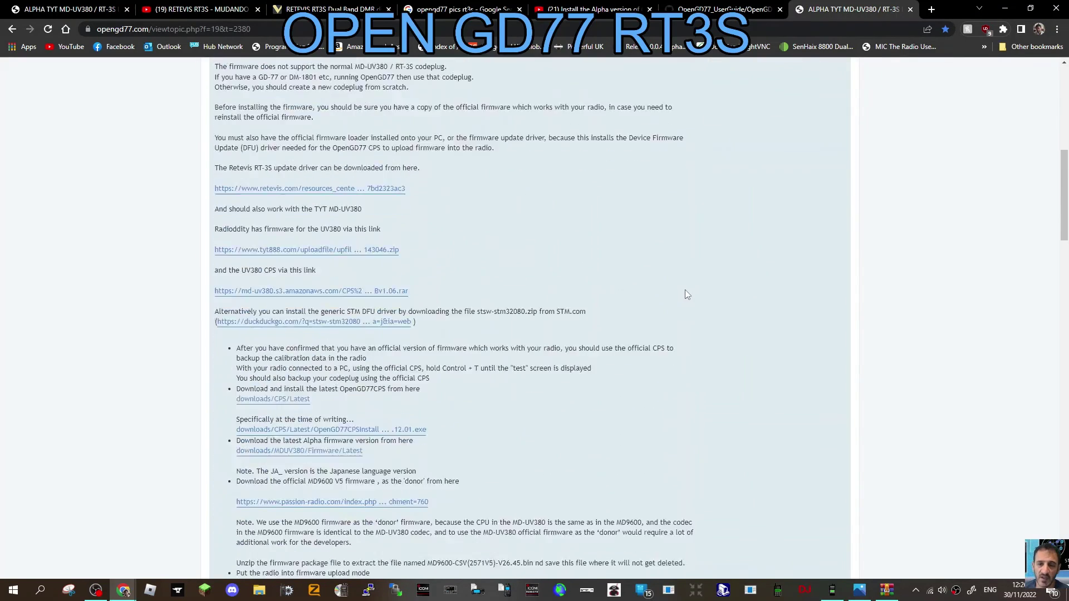
{"action": "scroll", "coordinate": [685, 289], "scroll_direction": "up", "scroll_amount": 16}
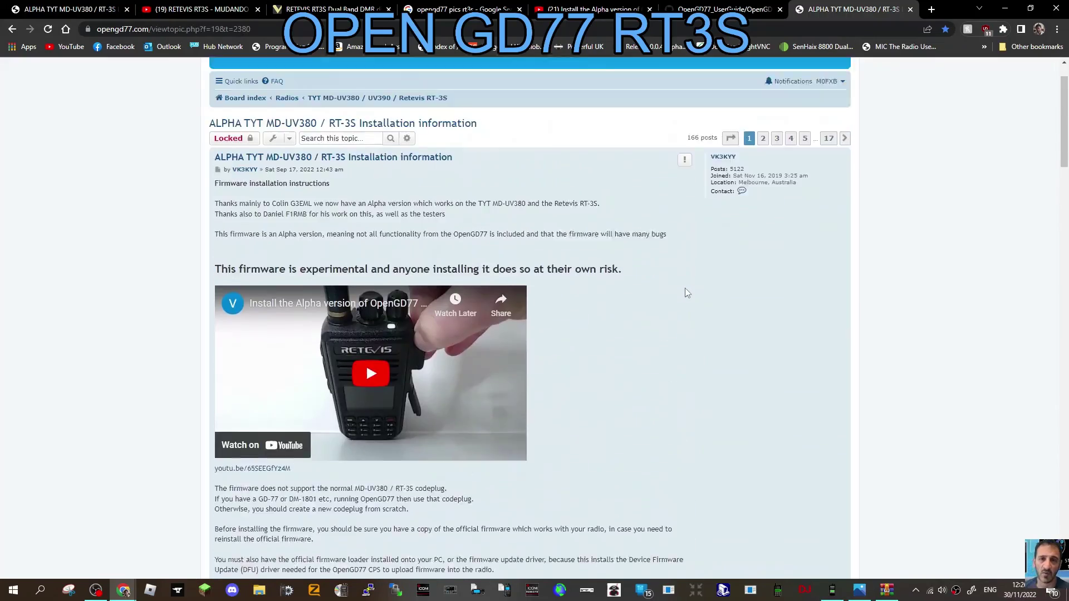
{"action": "scroll", "coordinate": [684, 289], "scroll_direction": "down", "scroll_amount": 5}
{"action": "scroll", "coordinate": [687, 291], "scroll_direction": "down", "scroll_amount": 13}
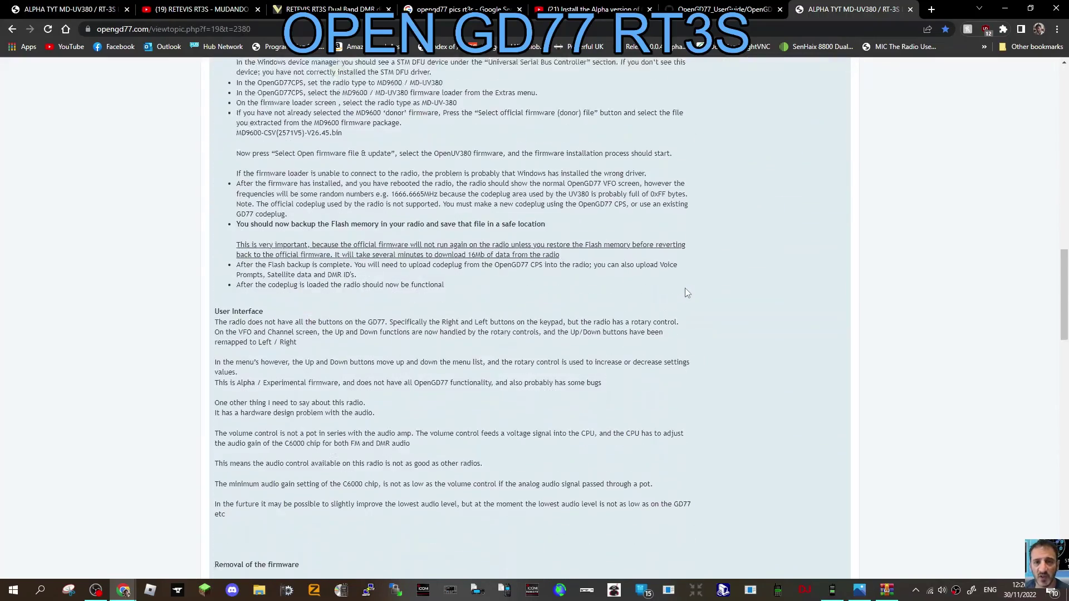
{"action": "scroll", "coordinate": [687, 291], "scroll_direction": "up", "scroll_amount": 6}
Return to the OpenGD77 user guide and scroll through its table of contents.
{"action": "left_click", "coordinate": [731, 15]}
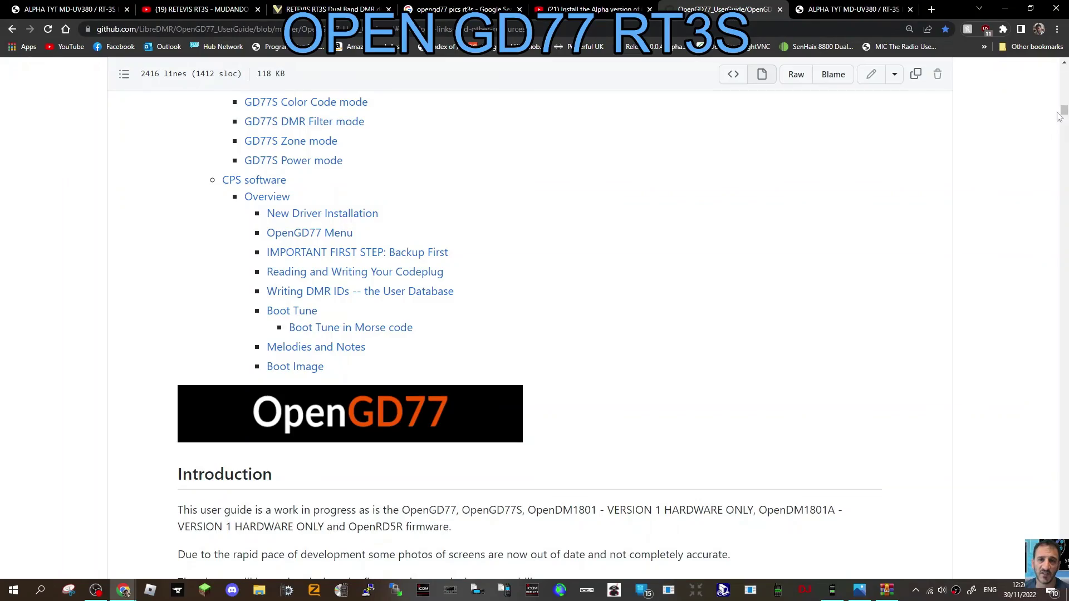
{"action": "left_click_drag", "start_coordinate": [1059, 115], "coordinate": [1050, 160]}
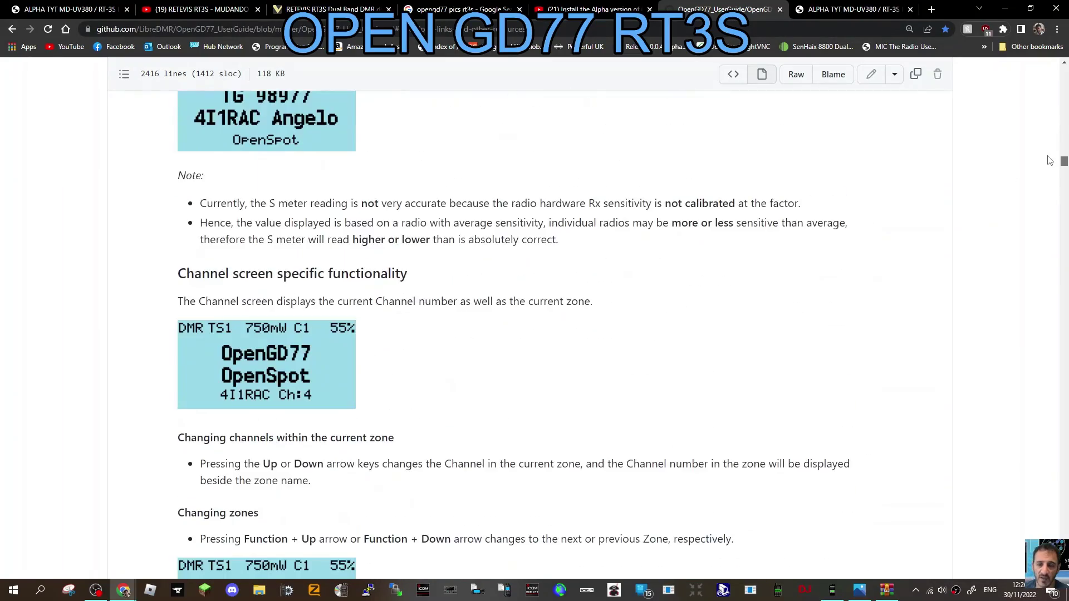
{"action": "scroll", "coordinate": [692, 311], "scroll_direction": "down", "scroll_amount": 6}
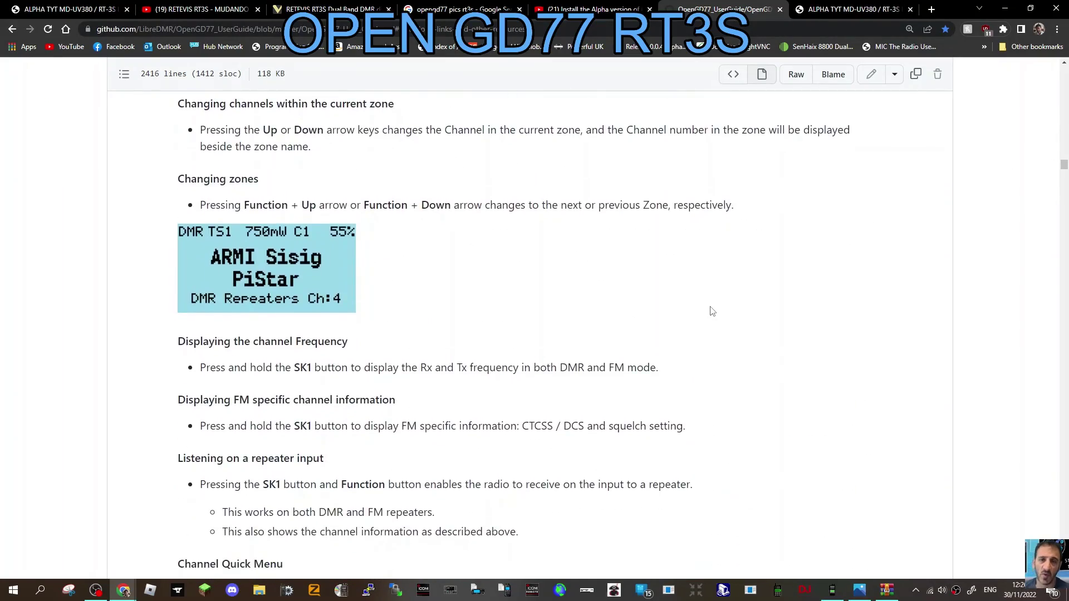
{"action": "scroll", "coordinate": [710, 309], "scroll_direction": "down", "scroll_amount": 7}
{"action": "scroll", "coordinate": [715, 239], "scroll_direction": "up", "scroll_amount": 12}
{"action": "left_click_drag", "start_coordinate": [1064, 167], "coordinate": [1058, 82]}
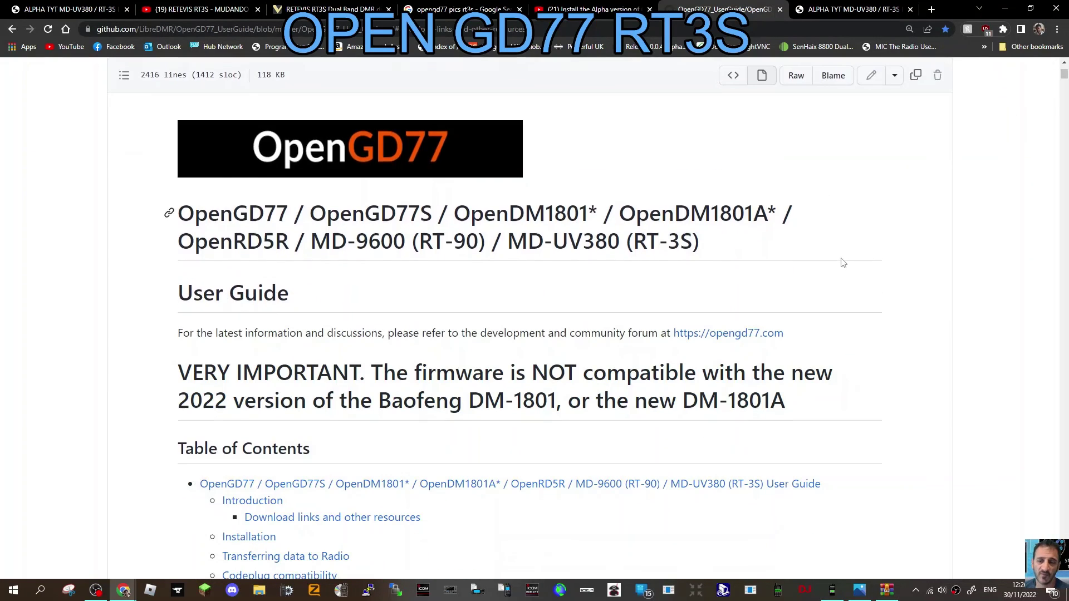
Jump to the Talker Alias display section and scroll down to Talkgroup selection.
{"action": "scroll", "coordinate": [850, 274], "scroll_direction": "down", "scroll_amount": 4}
{"action": "scroll", "coordinate": [289, 487], "scroll_direction": "down", "scroll_amount": 3}
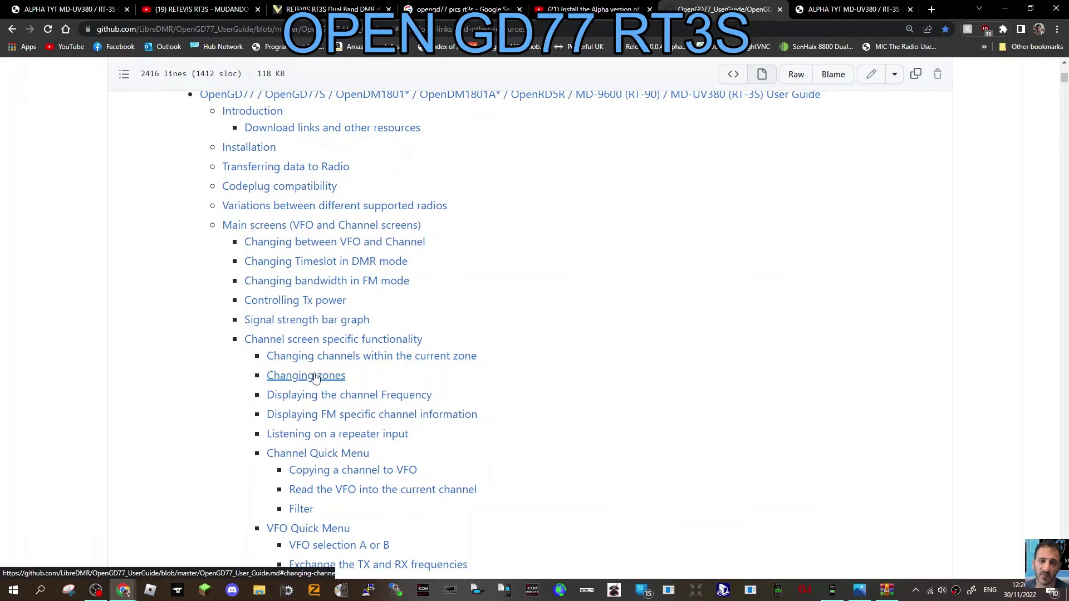
{"action": "scroll", "coordinate": [860, 267], "scroll_direction": "down", "scroll_amount": 5}
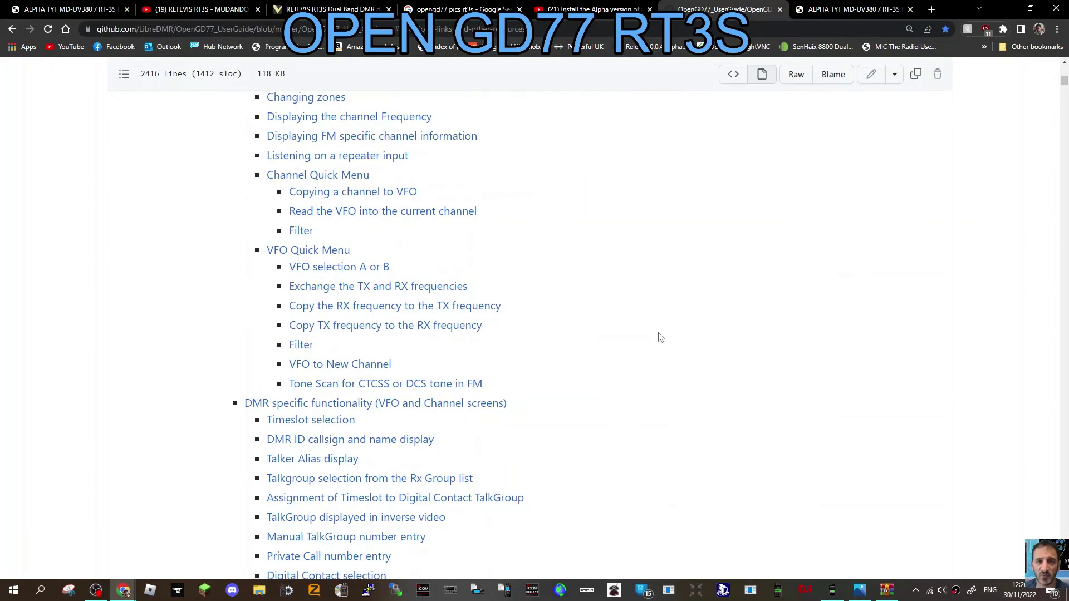
{"action": "scroll", "coordinate": [660, 337], "scroll_direction": "down", "scroll_amount": 7}
{"action": "scroll", "coordinate": [646, 345], "scroll_direction": "up", "scroll_amount": 4}
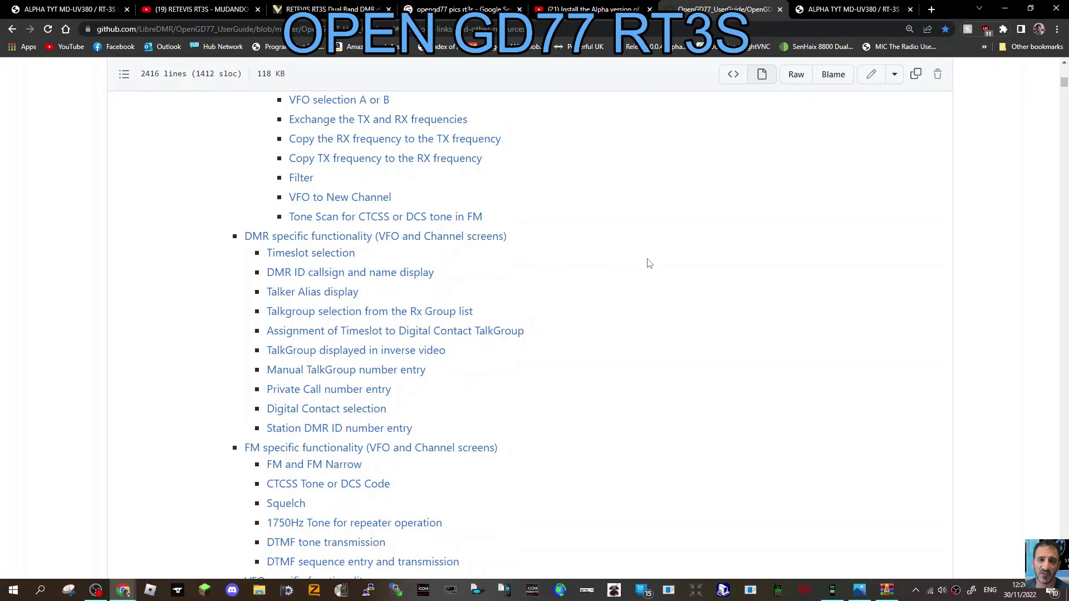
{"action": "scroll", "coordinate": [643, 263], "scroll_direction": "down", "scroll_amount": 1}
{"action": "left_click", "coordinate": [309, 240]}
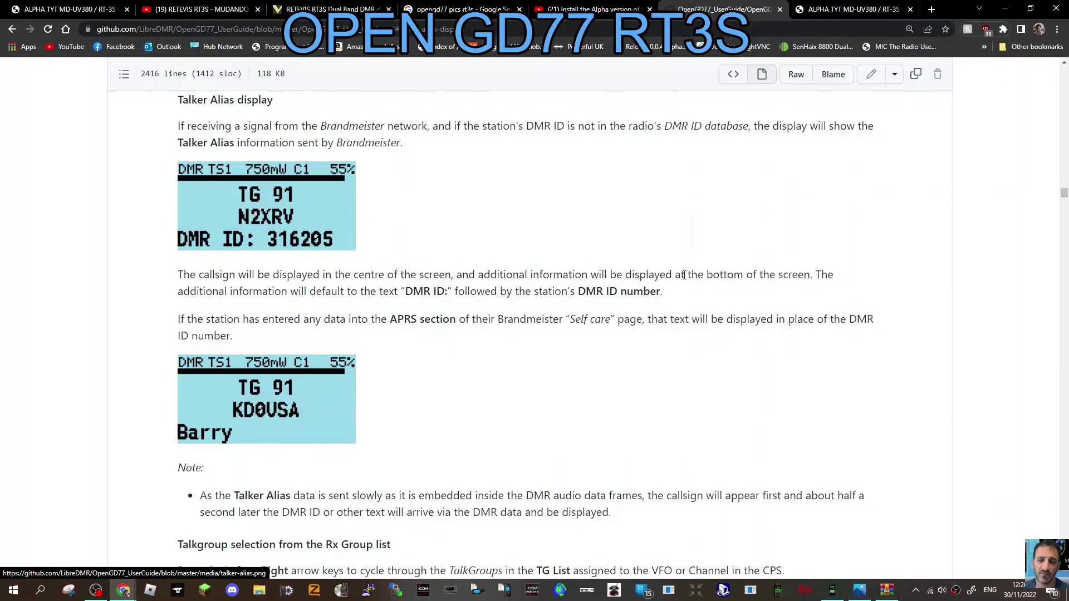
{"action": "left_click_drag", "start_coordinate": [1063, 192], "coordinate": [1050, 492]}
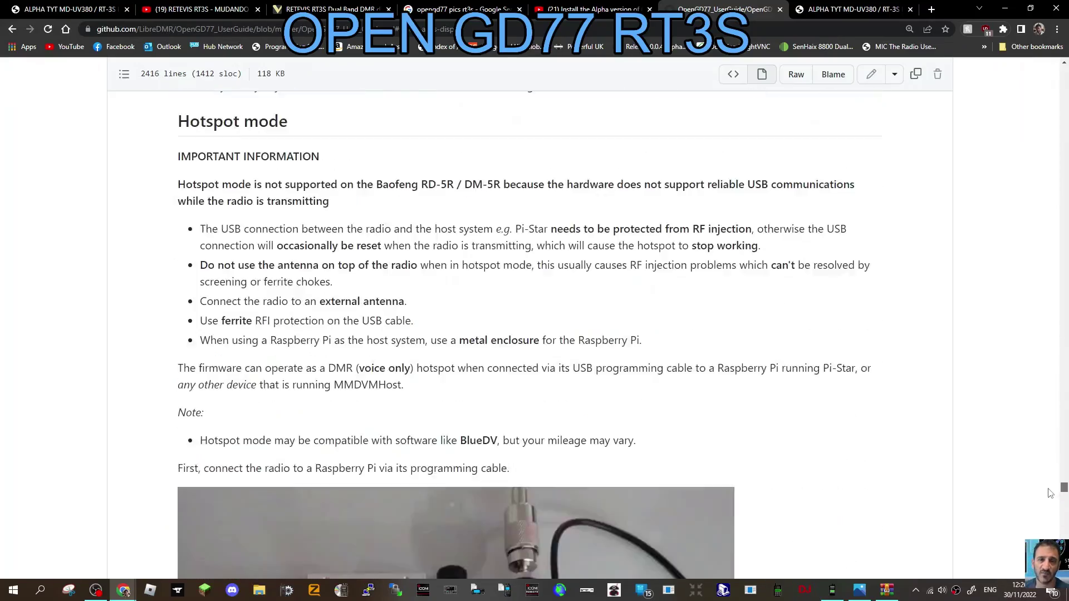
Scroll to the Hotspot mode photo of the radio cabled to a Raspberry Pi.
{"action": "scroll", "coordinate": [863, 393], "scroll_direction": "down", "scroll_amount": 10}
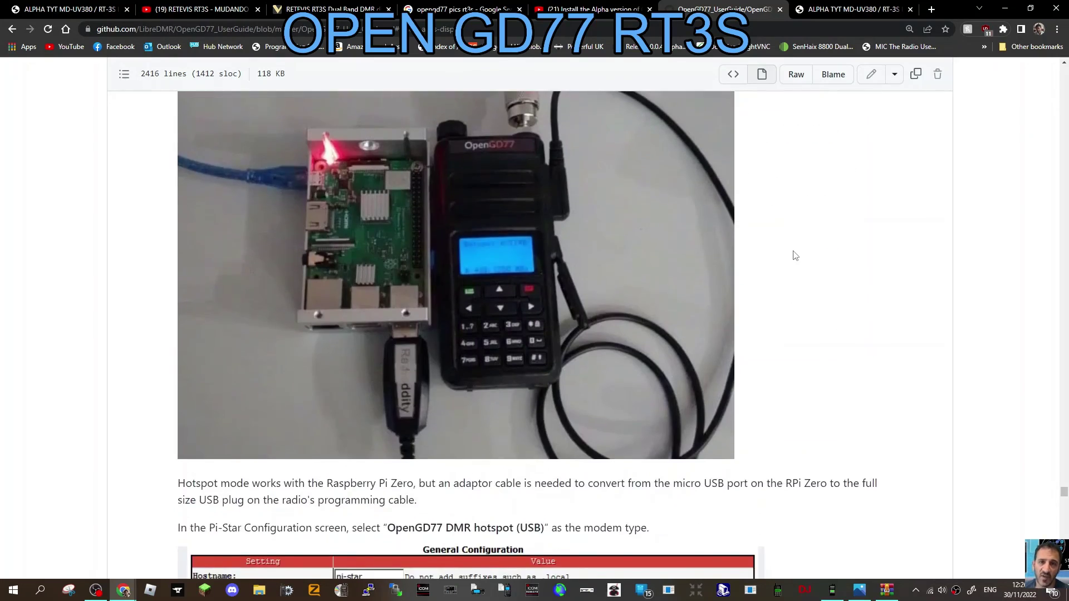
{"action": "scroll", "coordinate": [795, 256], "scroll_direction": "up", "scroll_amount": 6}
{"action": "scroll", "coordinate": [795, 255], "scroll_direction": "down", "scroll_amount": 17}
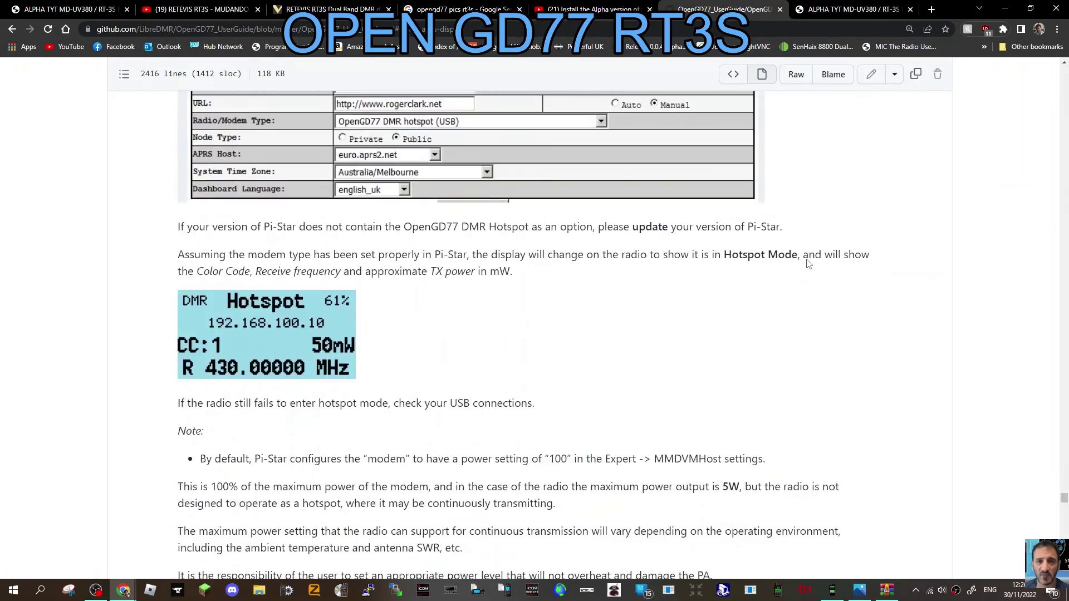
{"action": "scroll", "coordinate": [808, 264], "scroll_direction": "down", "scroll_amount": 6}
{"action": "scroll", "coordinate": [808, 264], "scroll_direction": "up", "scroll_amount": 20}
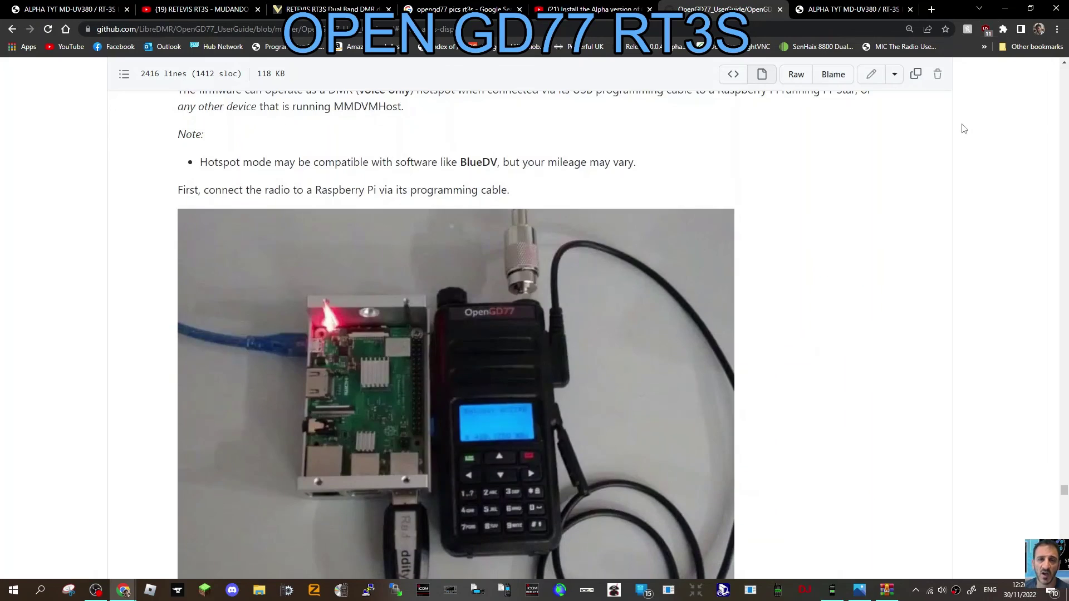
{"action": "scroll", "coordinate": [963, 129], "scroll_direction": "down", "scroll_amount": 2}
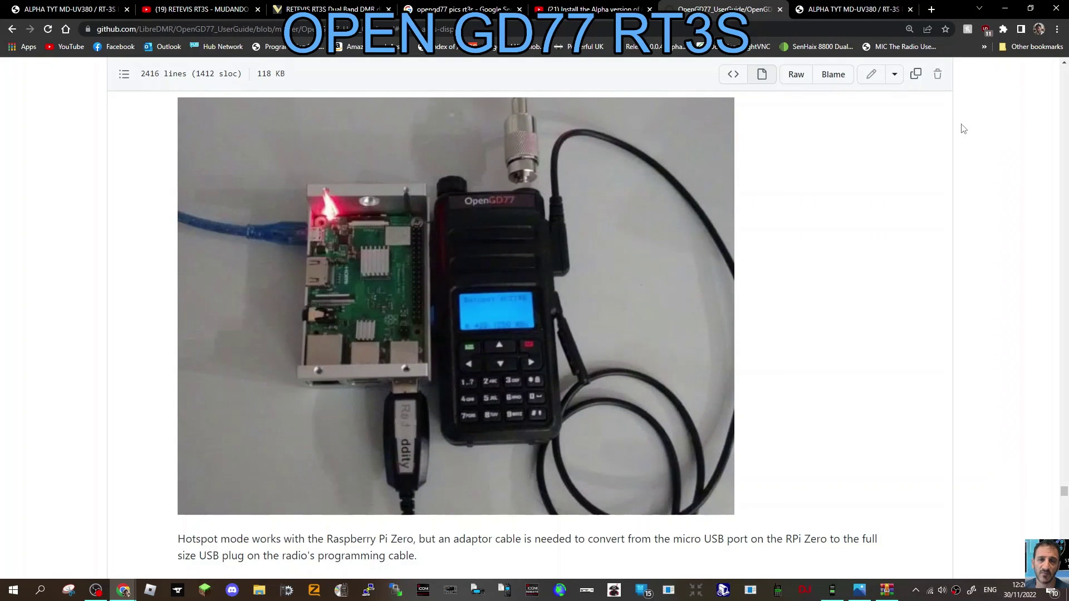